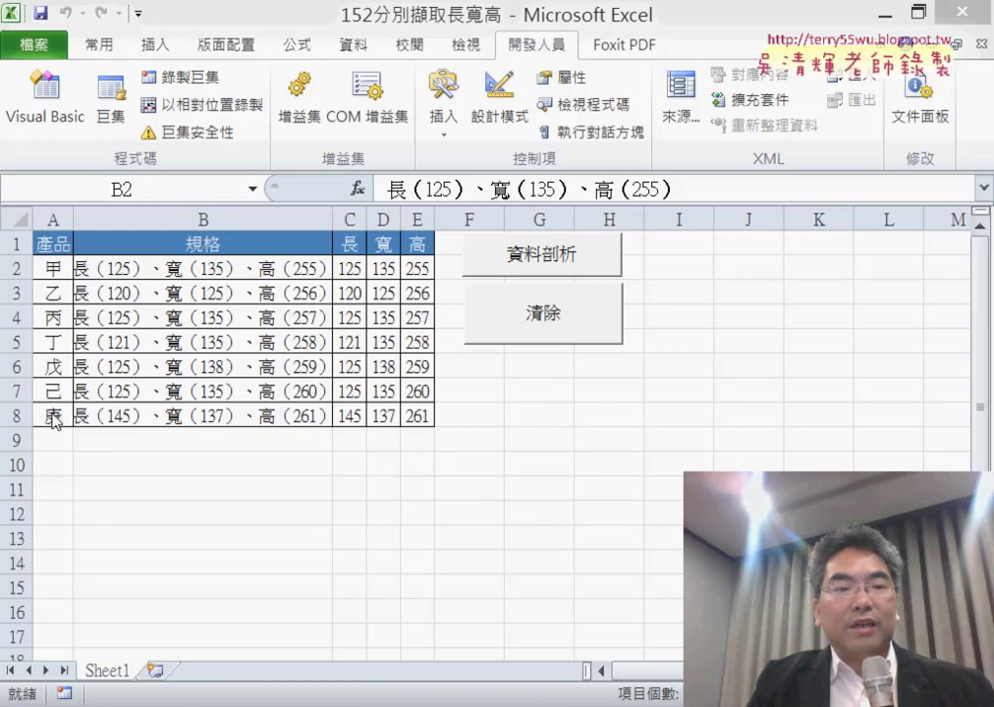
# Copy the 戊, 己 and 庚 rows (A6:E8) into rows 9–11
pyautogui.moveTo(54, 366); pyautogui.dragTo(414, 429)
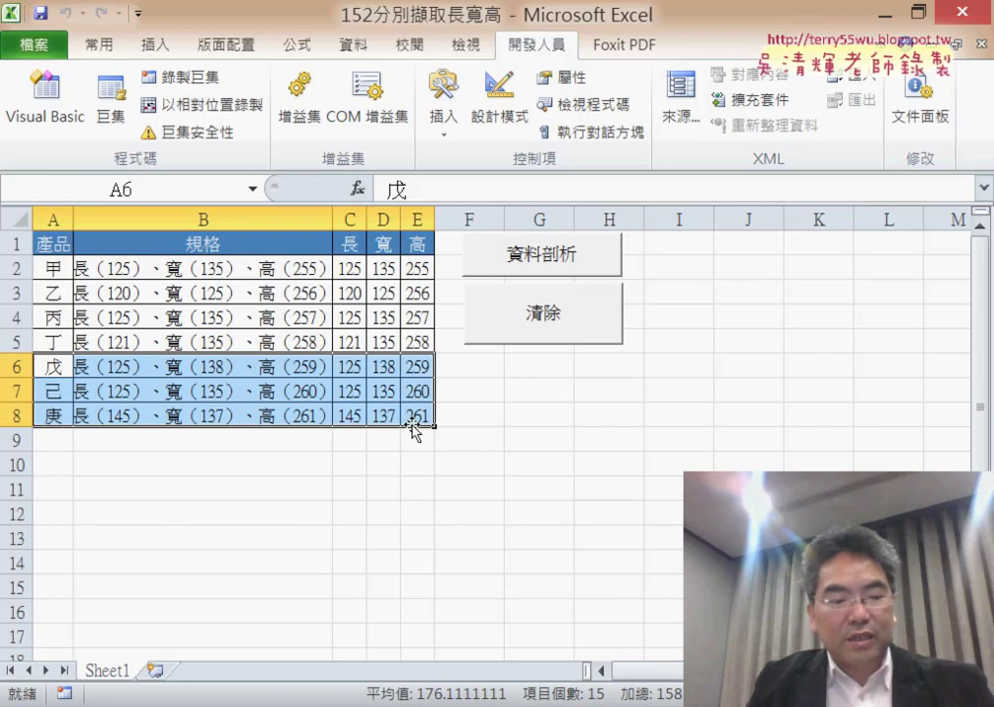
pyautogui.hotkey('ctrl', 'c')
pyautogui.click(44, 439)
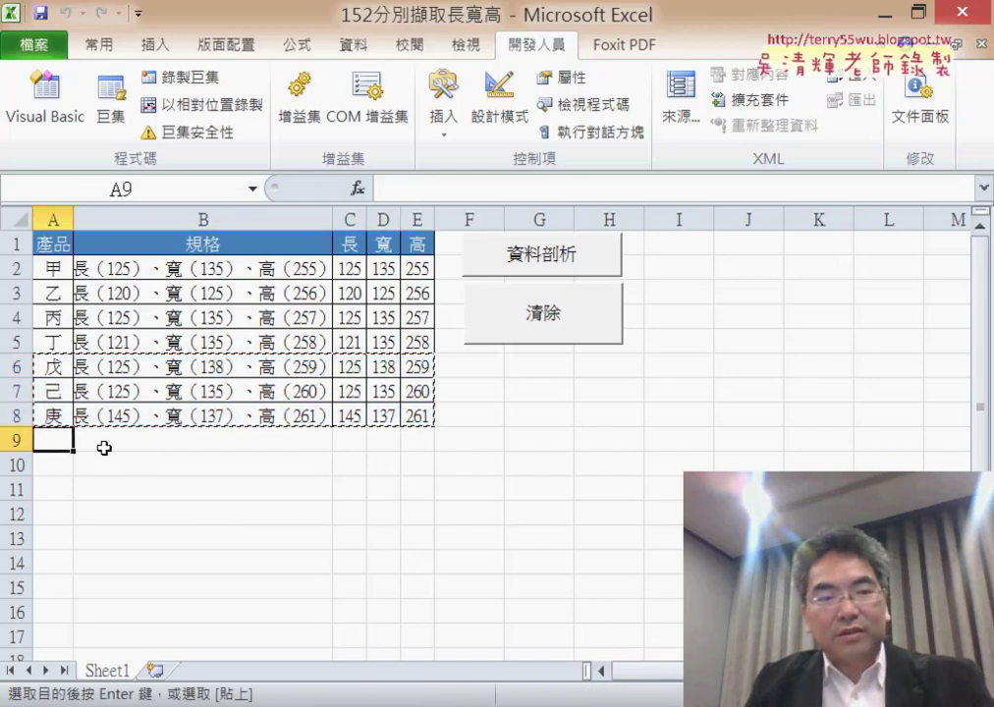
pyautogui.hotkey('ctrl', 'v')
pyautogui.click(539, 488)
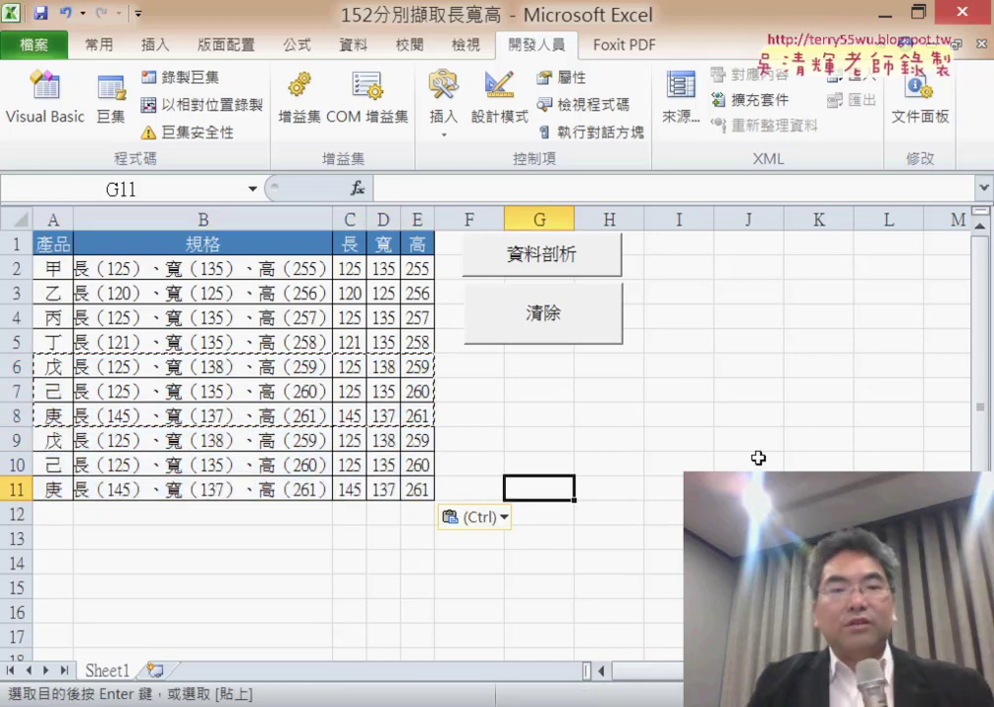
# Run 清除, delete the C9:E11 values, and launch the 資料剖析 macro
pyautogui.click(572, 332)
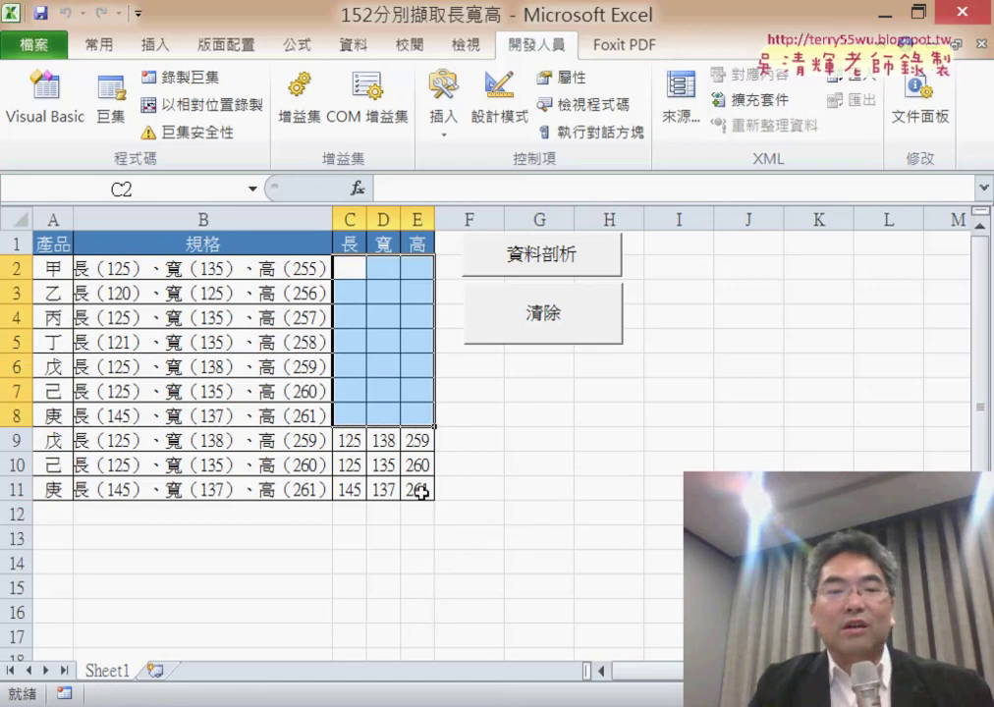
pyautogui.moveTo(420, 491); pyautogui.dragTo(344, 437)
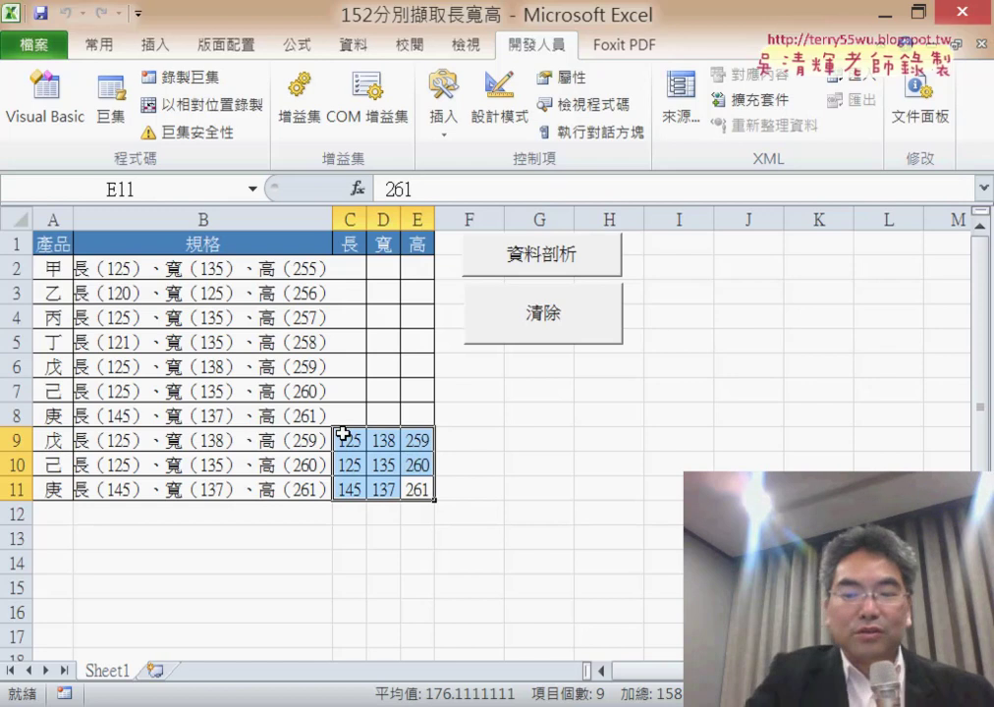
pyautogui.press('Delete')
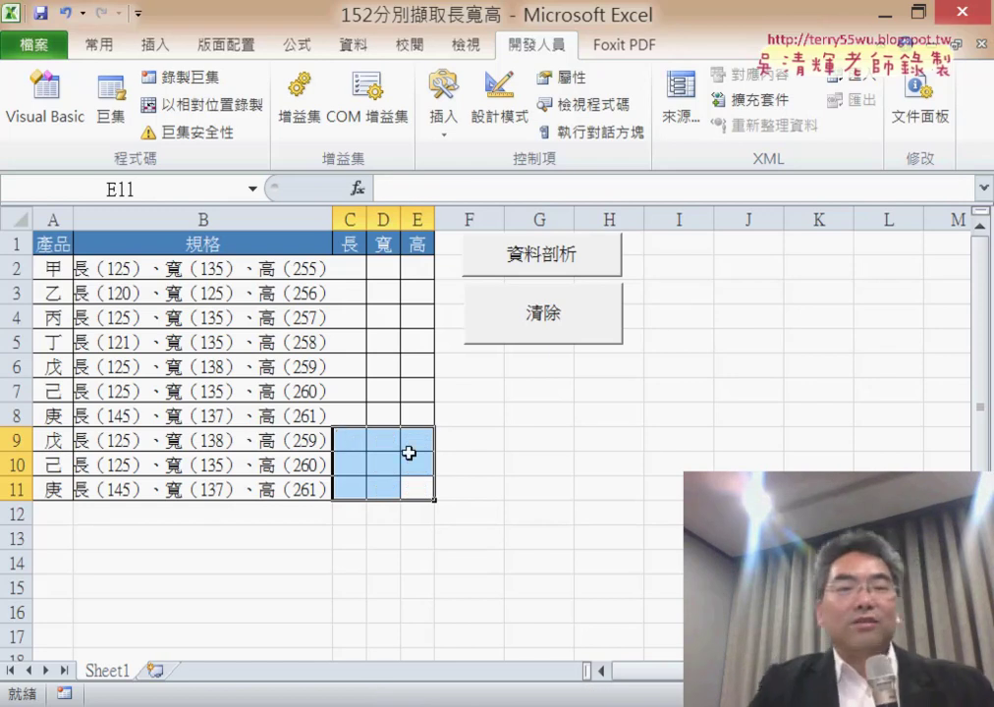
pyautogui.click(604, 439)
pyautogui.click(555, 263)
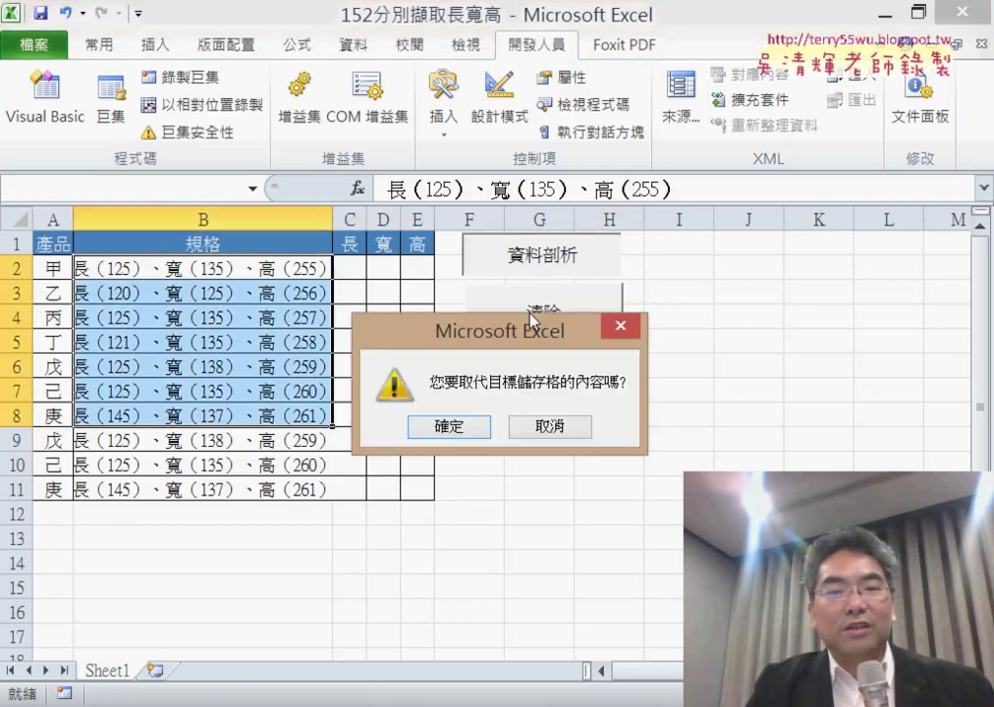
# Confirm replacing the contents with 確定 so rows 2–8 split into 長/寬/高
pyautogui.click(471, 432)
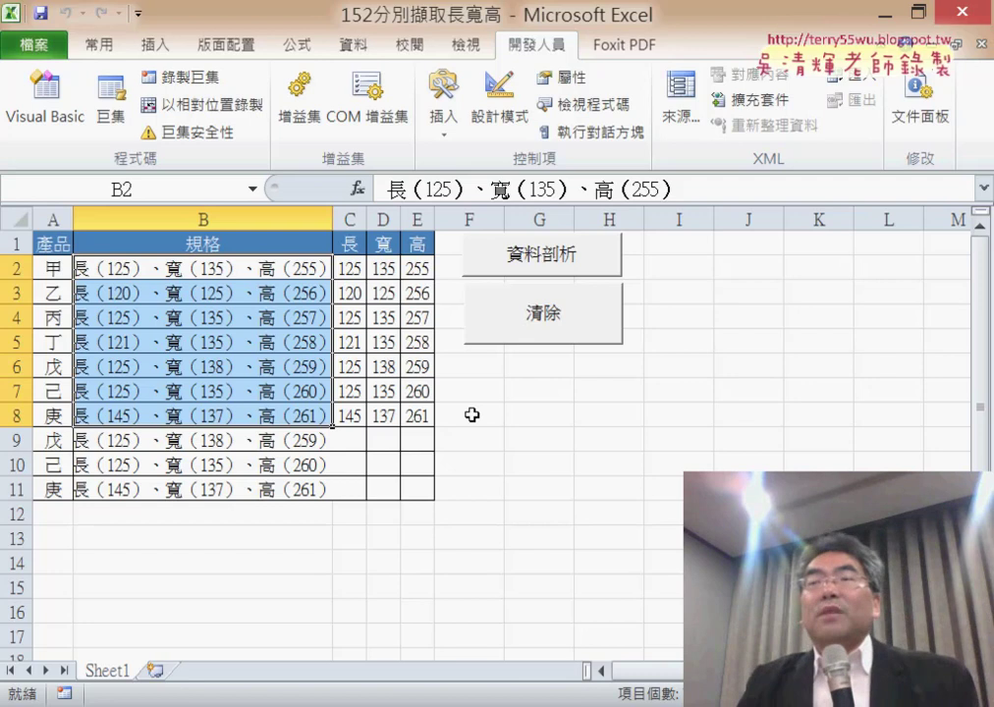
# Open the 資料剖析 macro code from the 巨集 list and highlight Range in its B2:B8 line
pyautogui.click(110, 106)
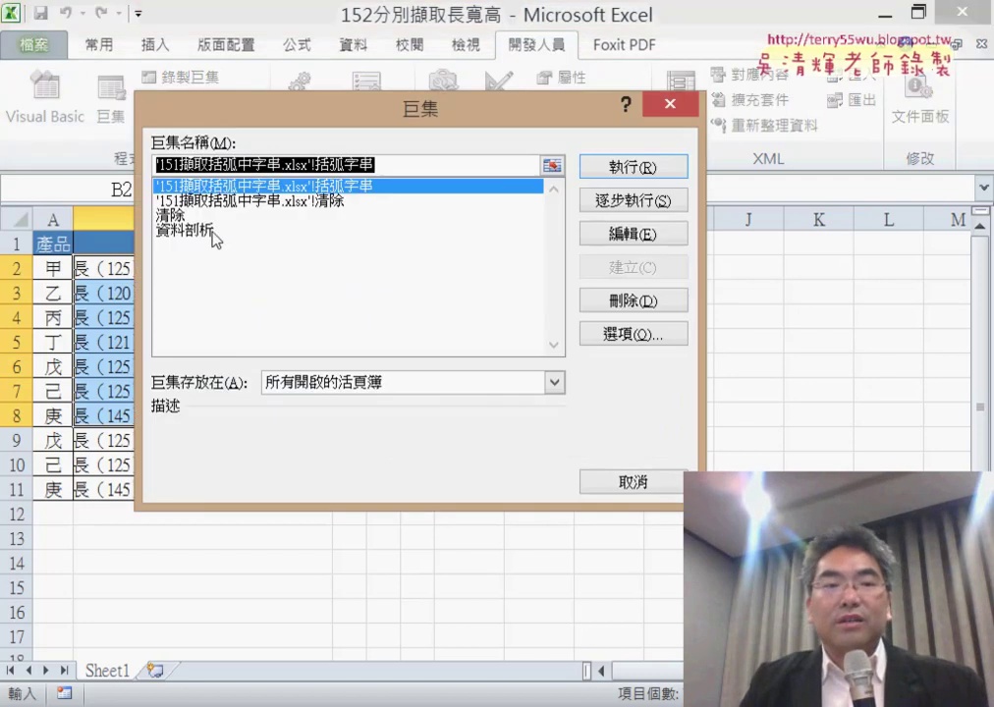
pyautogui.click(212, 233)
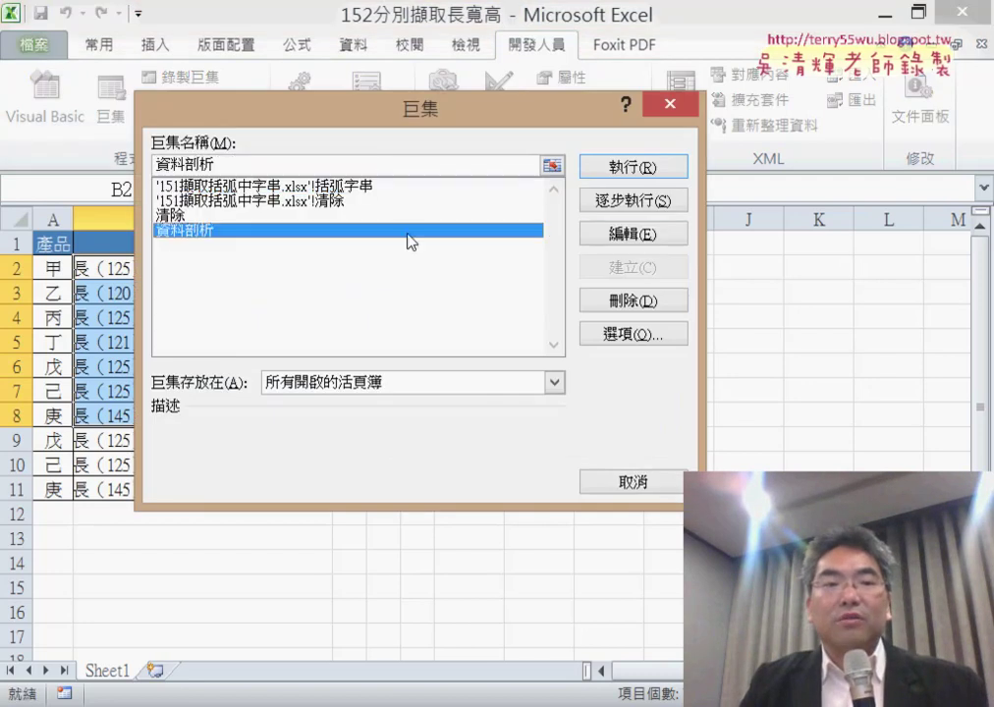
pyautogui.click(623, 236)
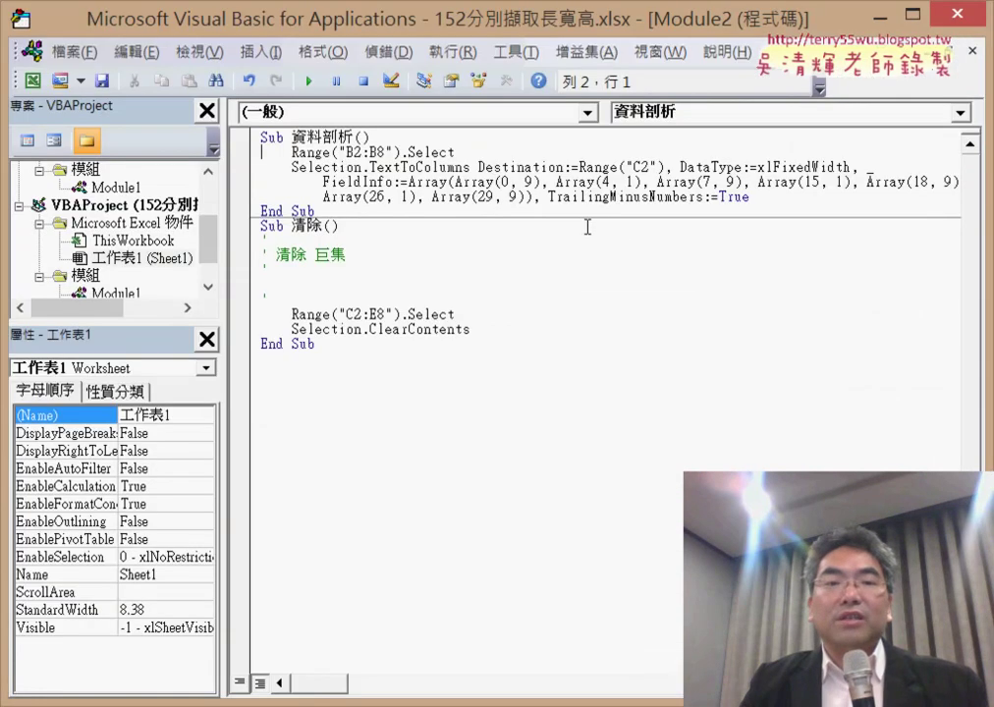
pyautogui.moveTo(292, 152); pyautogui.dragTo(334, 154)
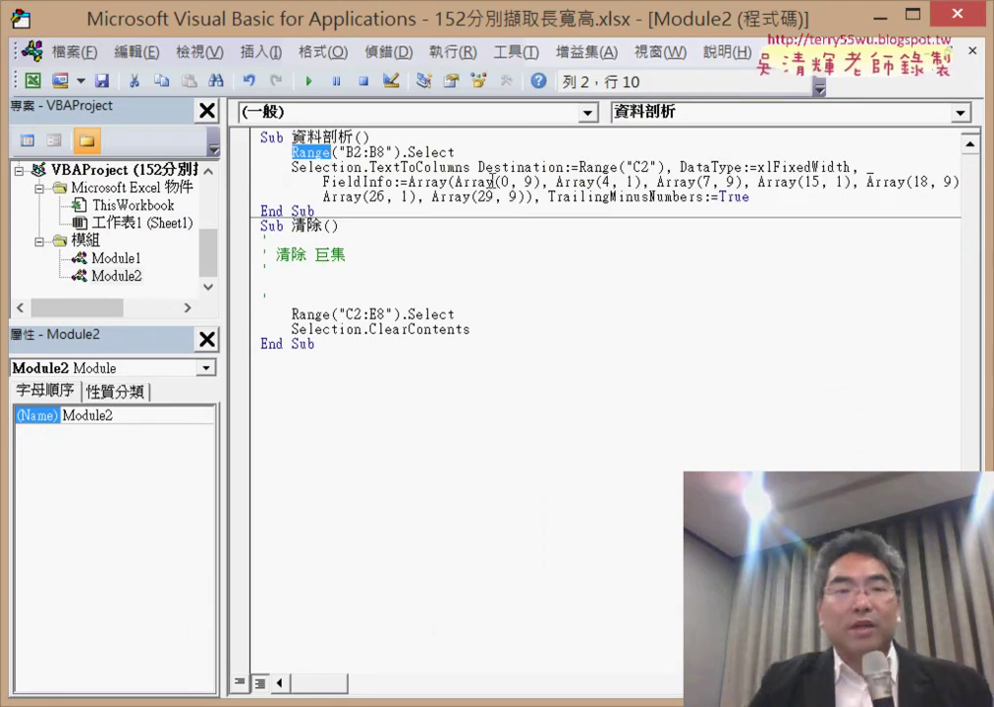
# Set the VBA code font size to 14 on the 撰寫風格 tab of Tools > 選項
pyautogui.click(540, 54)
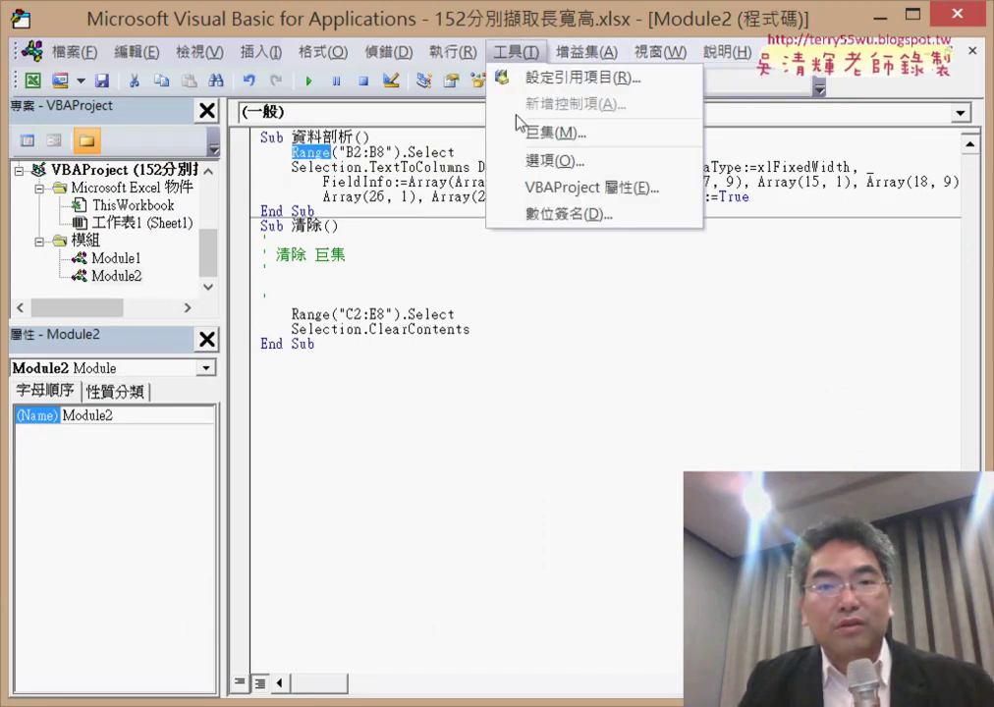
pyautogui.click(535, 161)
pyautogui.click(339, 149)
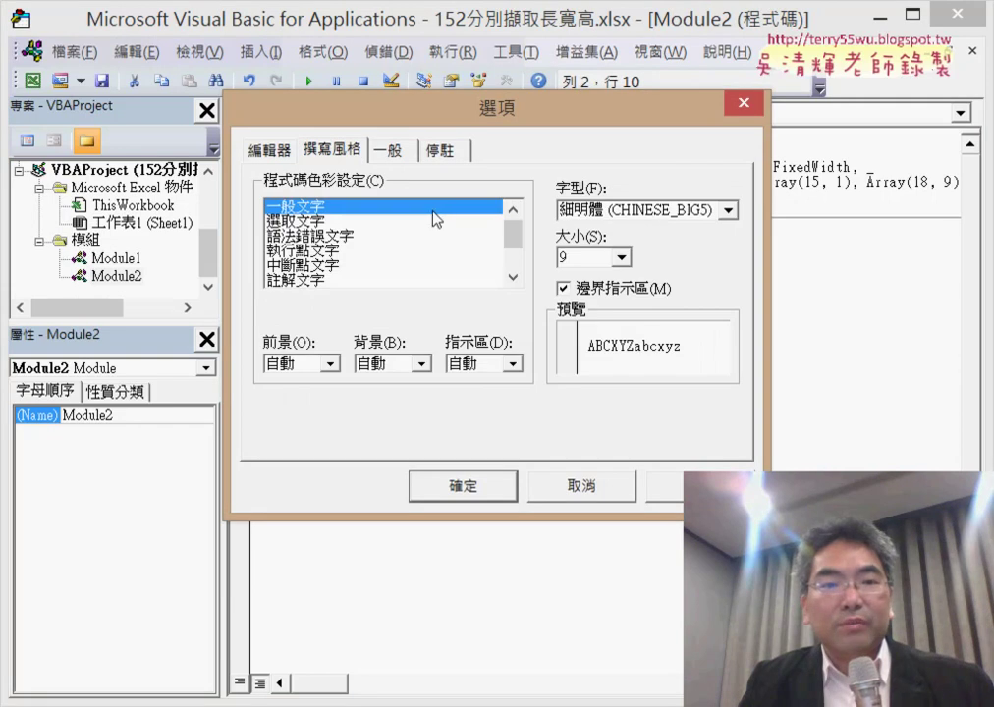
pyautogui.click(617, 261)
pyautogui.click(619, 316)
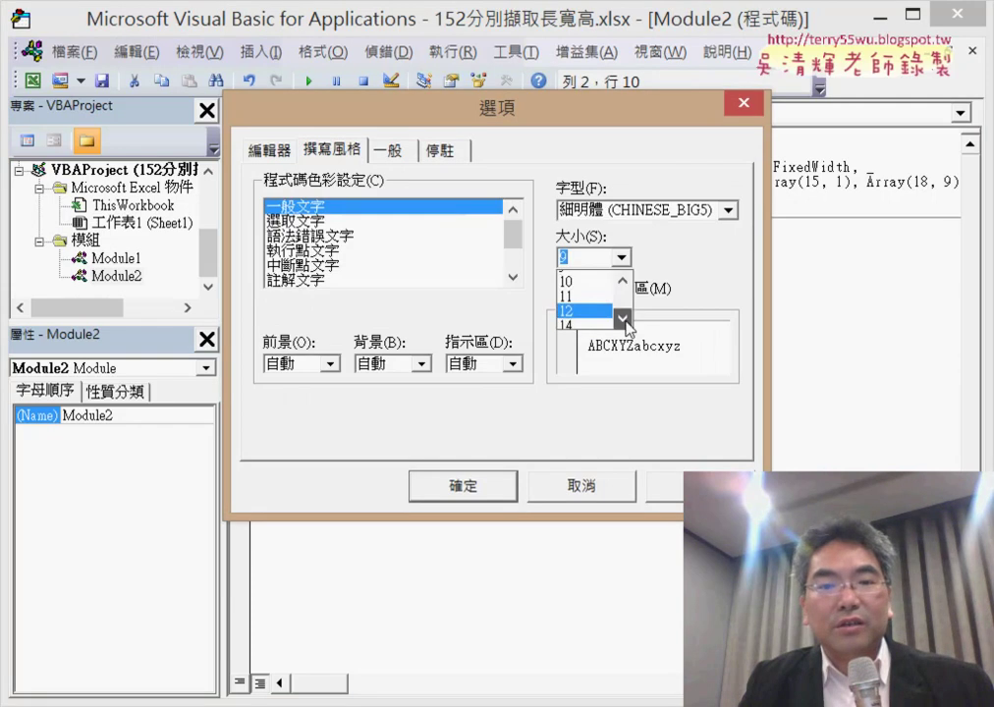
pyautogui.click(619, 316)
pyautogui.click(592, 307)
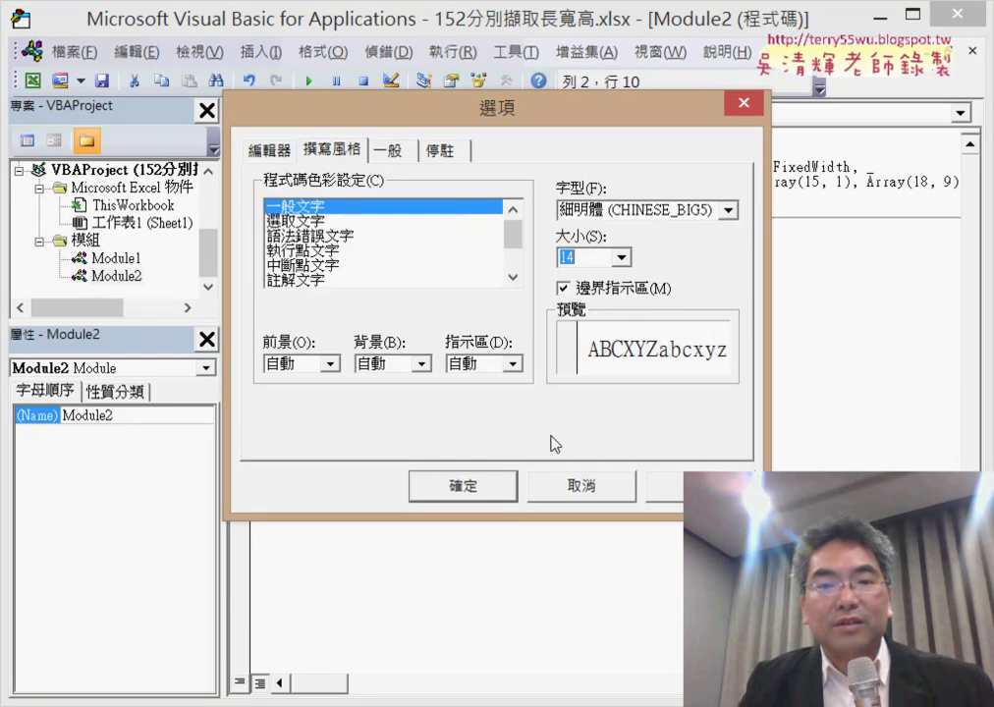
pyautogui.click(480, 490)
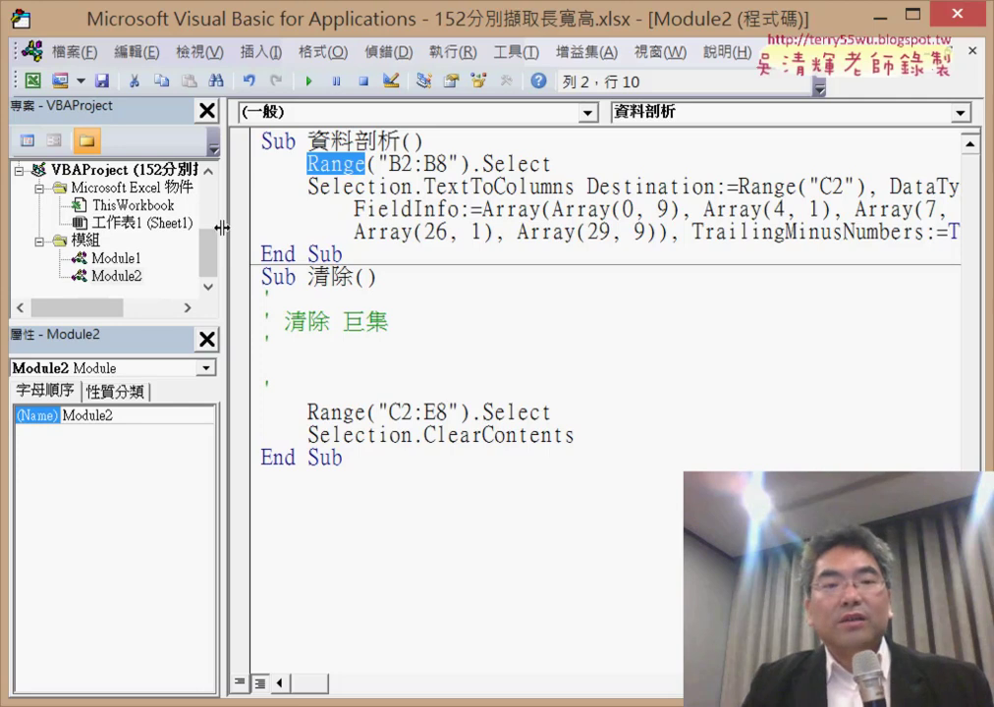
# Widen the code pane, highlight Range, Selection and TextToColumns, then move the editor right of the sheet
pyautogui.moveTo(224, 229); pyautogui.dragTo(177, 230)
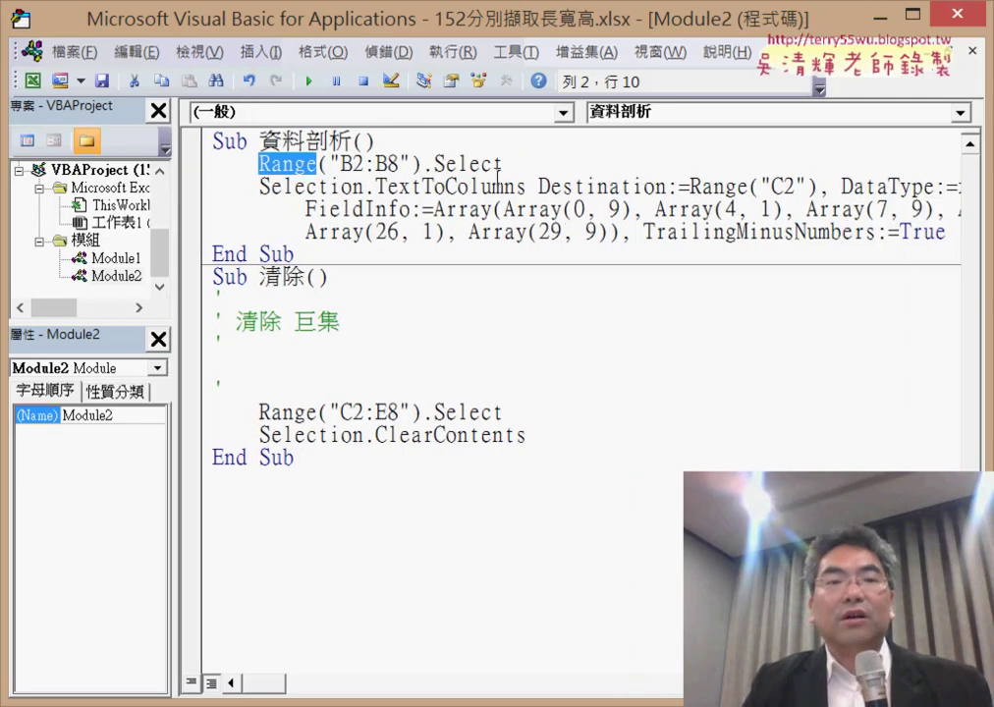
pyautogui.moveTo(504, 164)
pyautogui.mouseDown()
pyautogui.moveTo(257, 164)
pyautogui.moveTo(317, 164)
pyautogui.mouseUp()
pyautogui.click(319, 164)
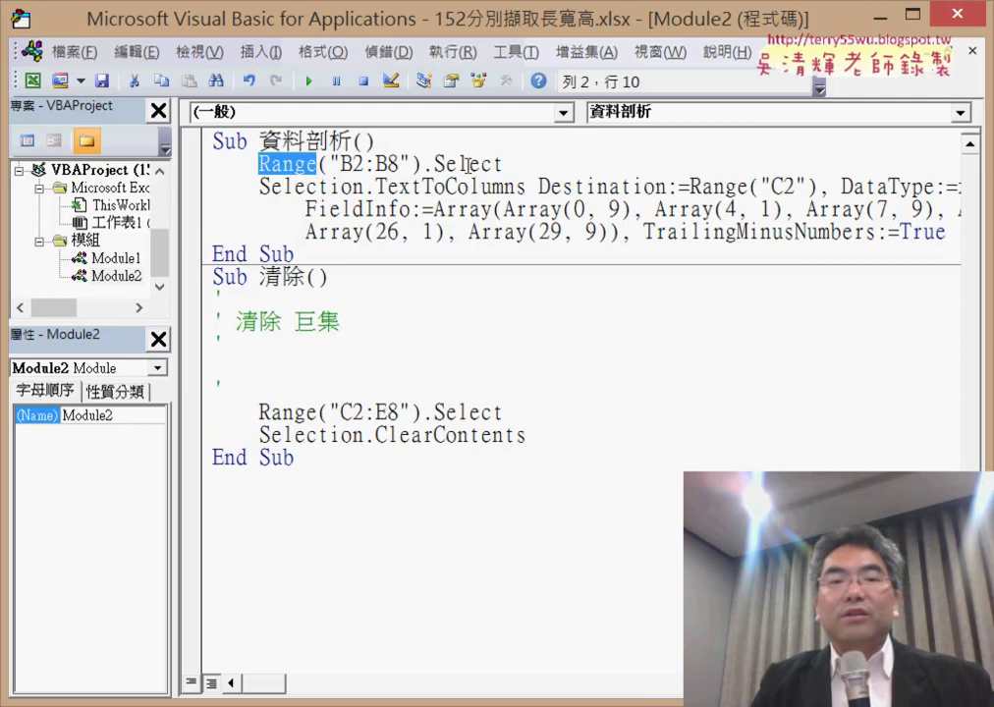
pyautogui.moveTo(364, 187); pyautogui.dragTo(259, 186)
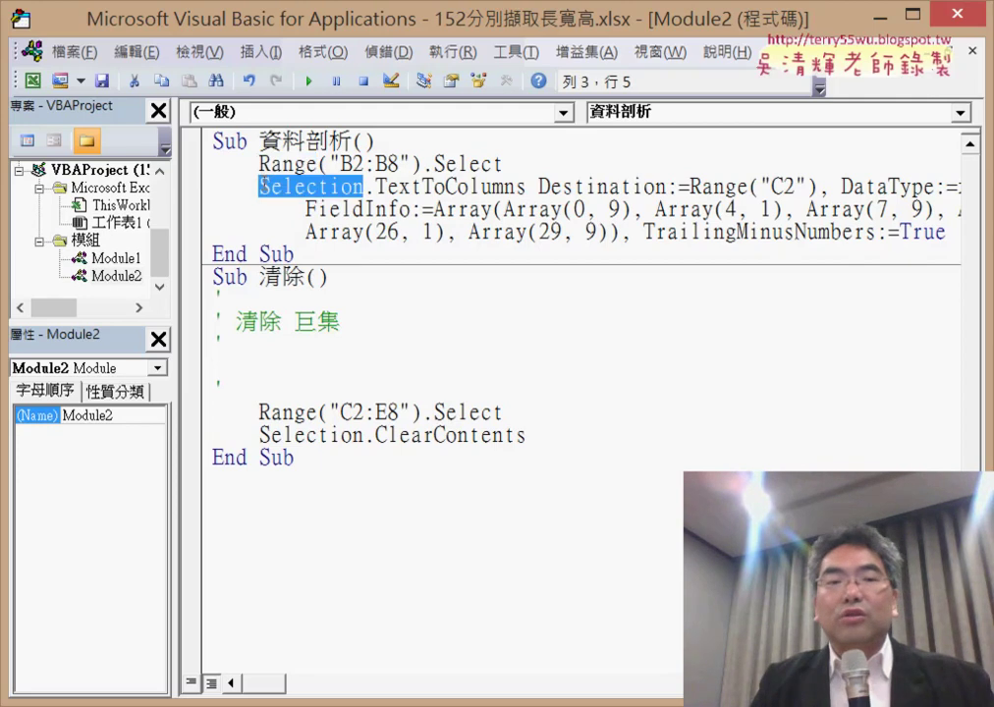
pyautogui.moveTo(375, 186); pyautogui.dragTo(514, 187)
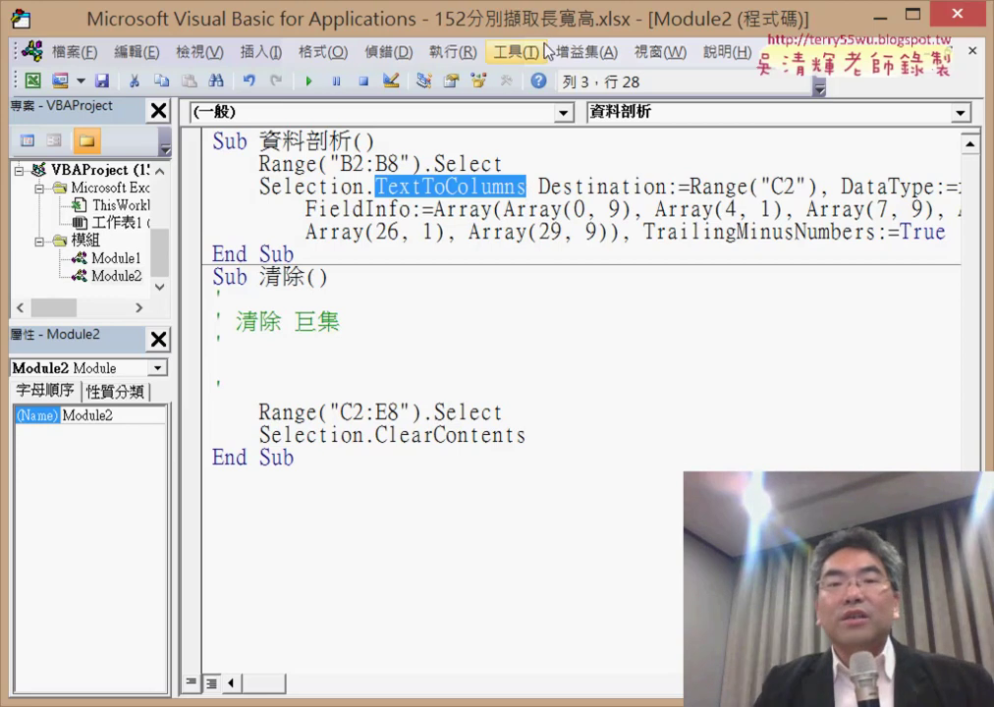
pyautogui.moveTo(543, 34); pyautogui.dragTo(903, 44)
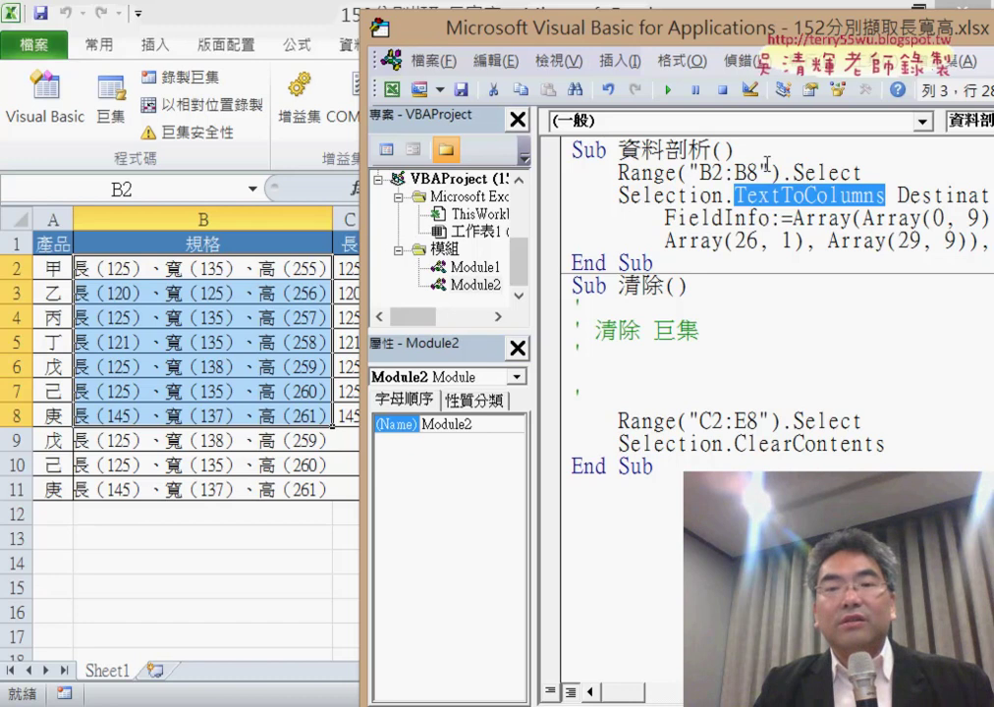
# Try B2:B11 in place of B2:B8, restore the 8, and insert a blank line in 資料剖析
pyautogui.moveTo(758, 173); pyautogui.dragTo(750, 174)
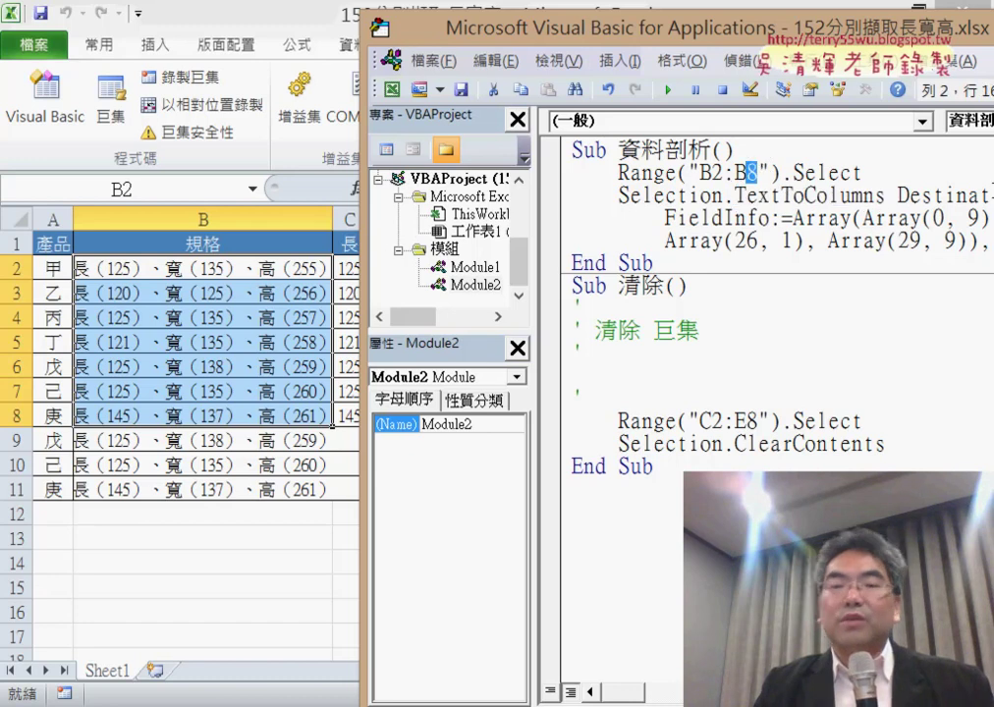
pyautogui.write('1')
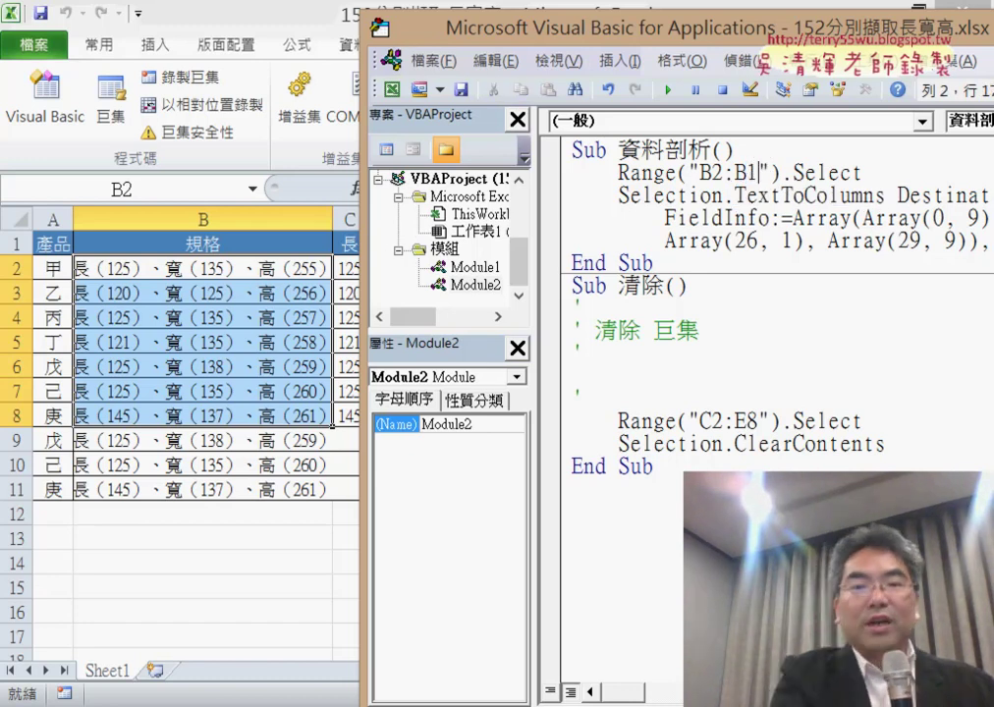
pyautogui.write('1')
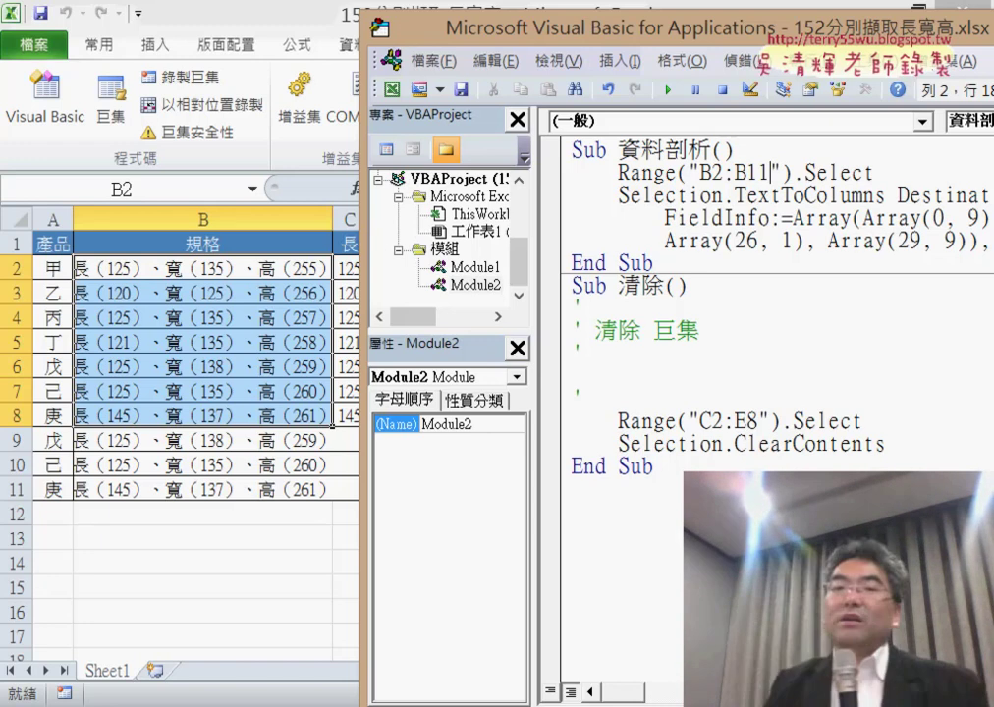
pyautogui.press('BackSpace')
pyautogui.press('BackSpace')
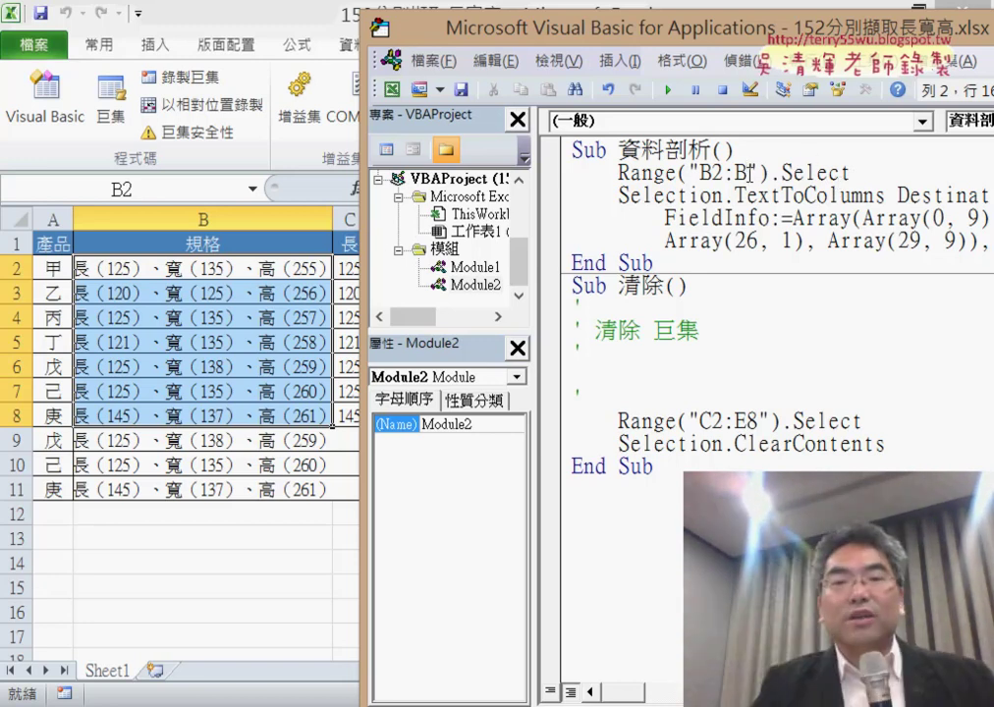
pyautogui.write('8')
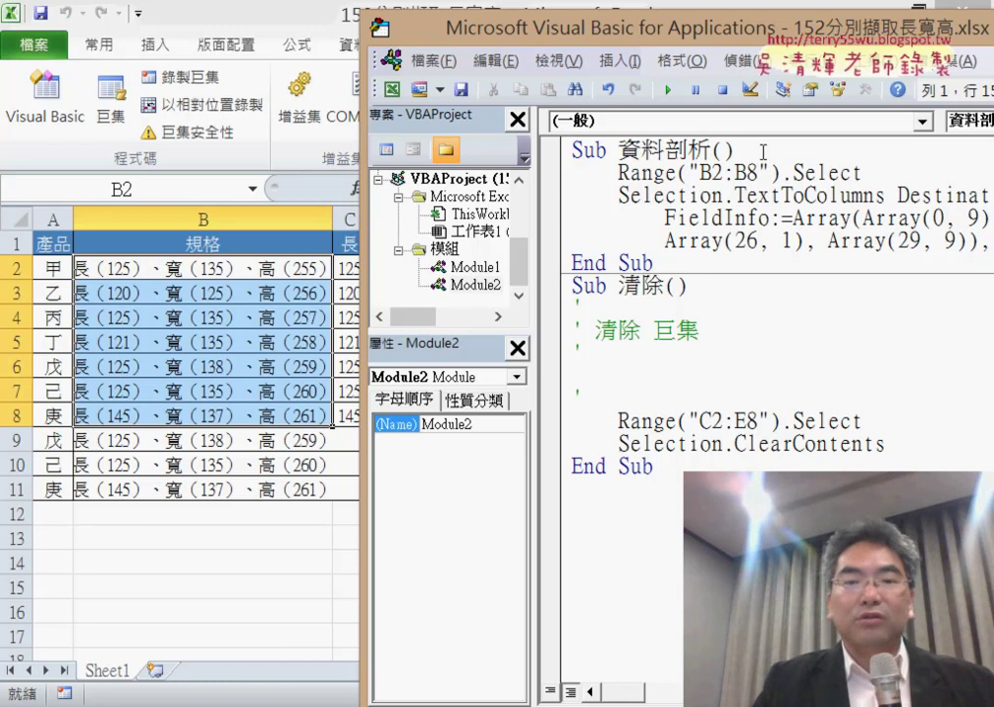
pyautogui.press('Return')
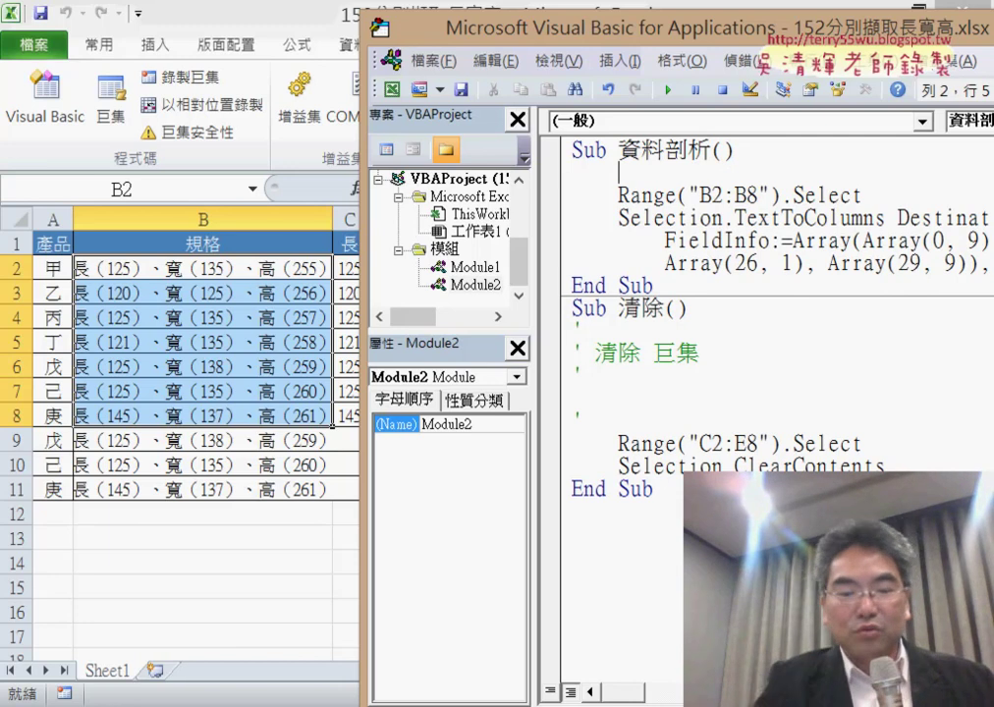
# Type r = Range("B2").End(xlDown).Row on the new line of 資料剖析
pyautogui.write('r')
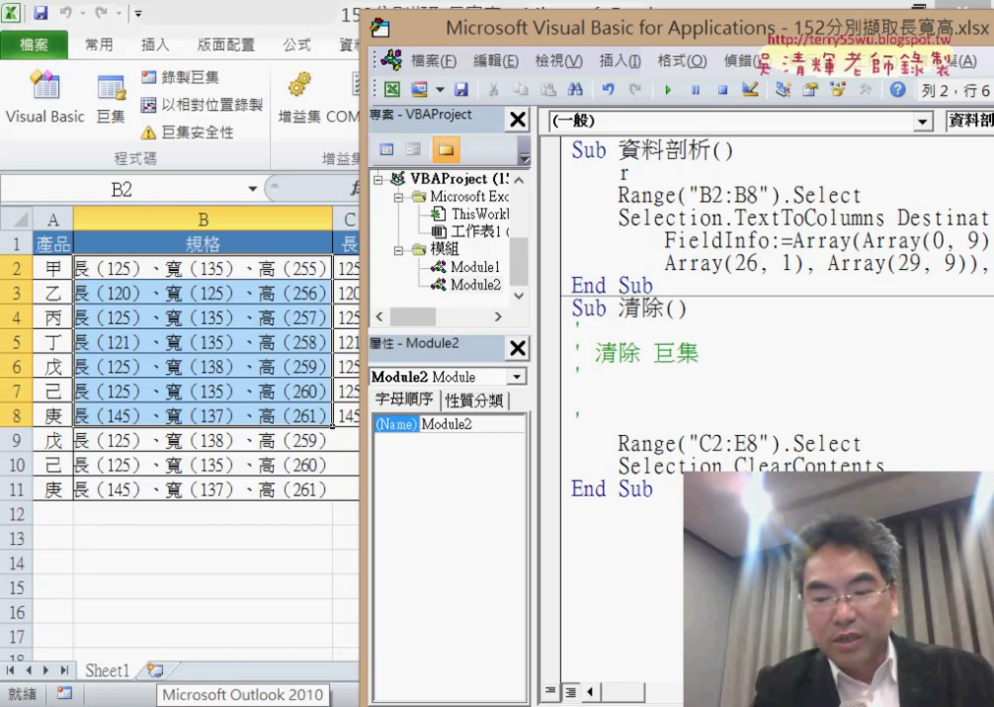
pyautogui.write('=ra')
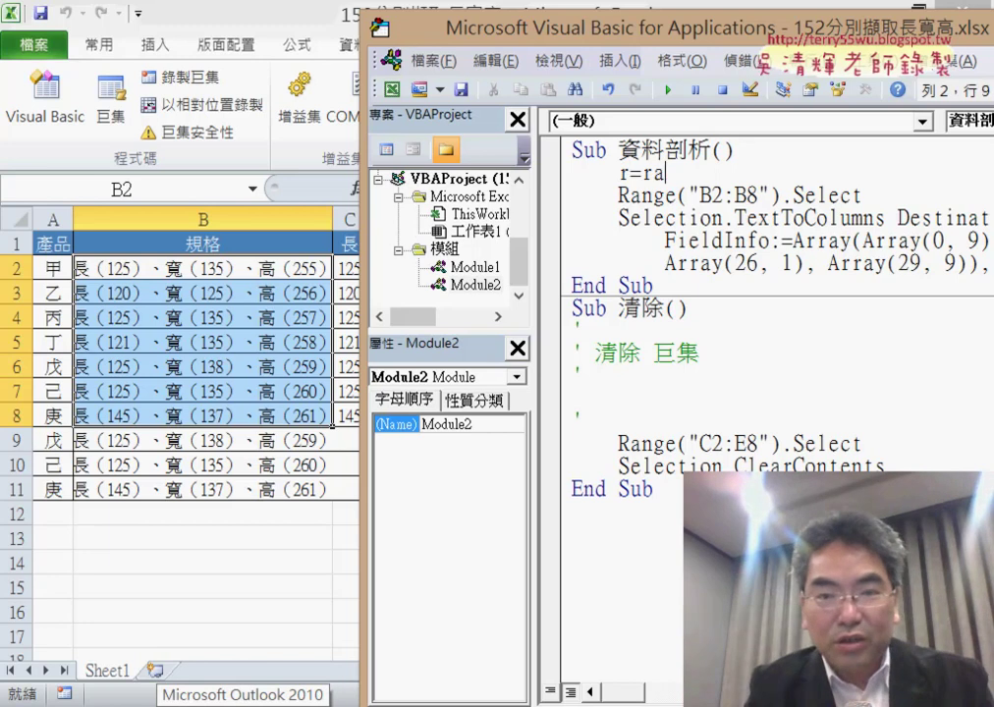
pyautogui.write('nge')
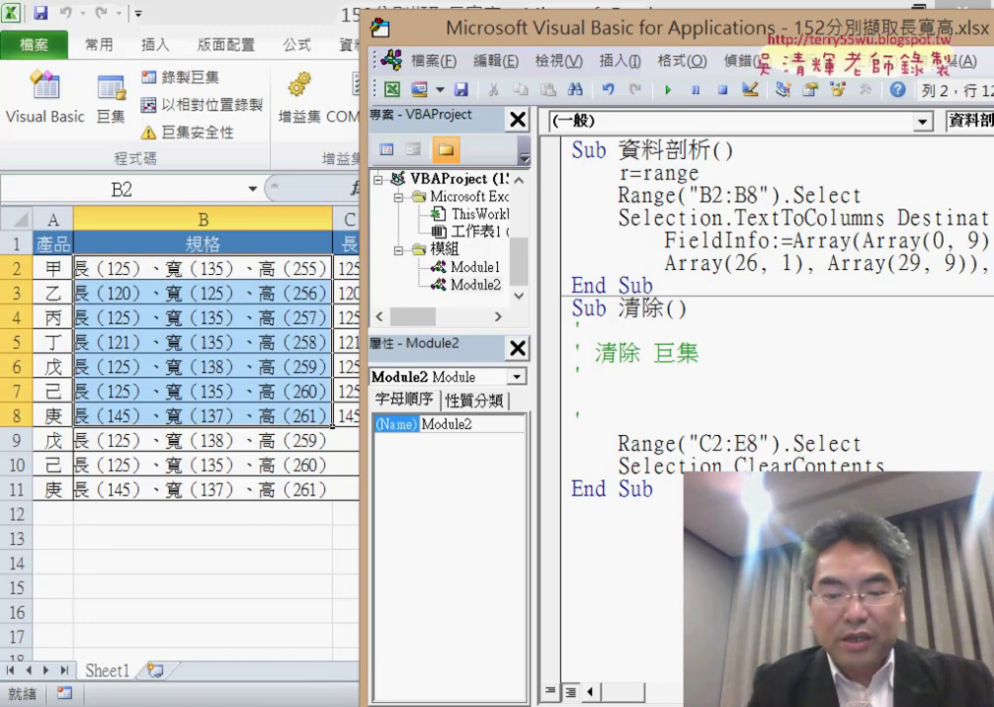
pyautogui.write('("B2')
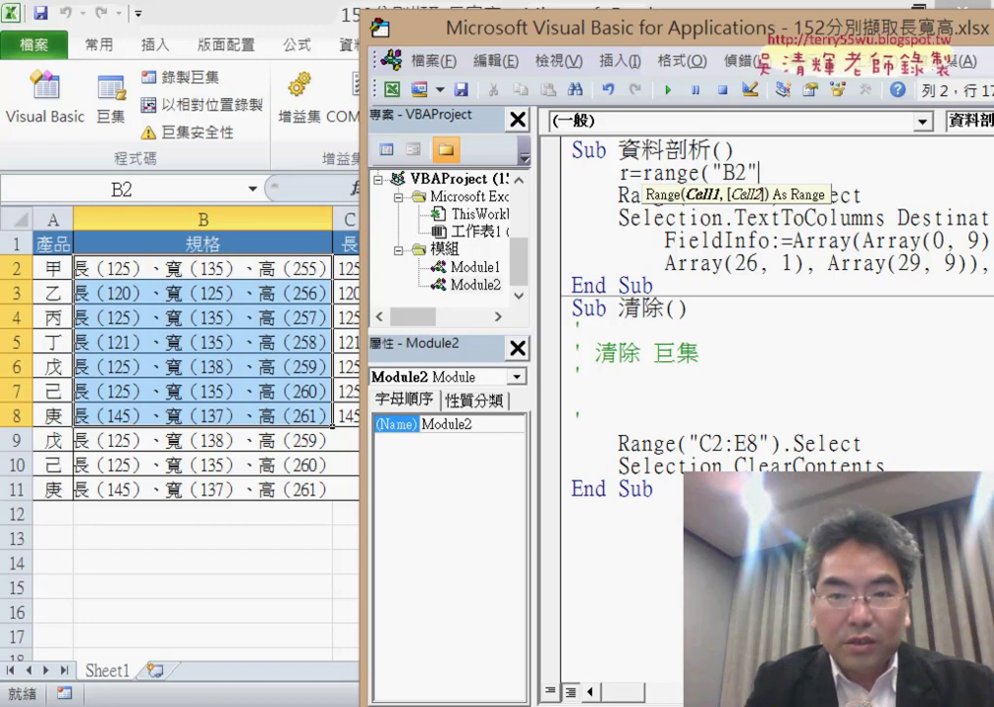
pyautogui.write(').e')
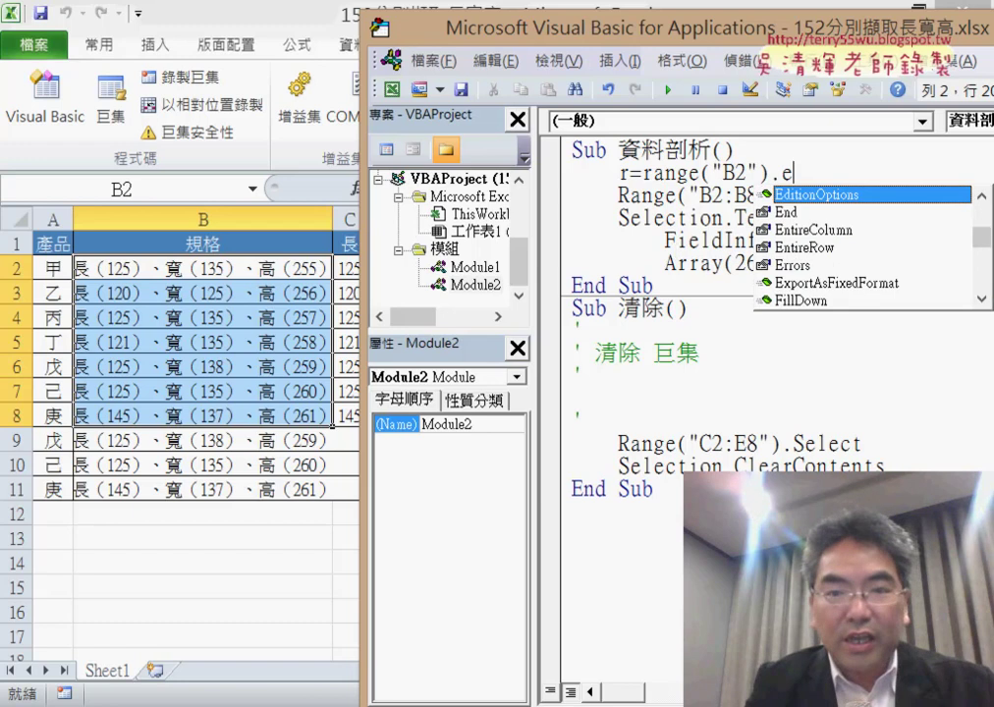
pyautogui.press('Down')
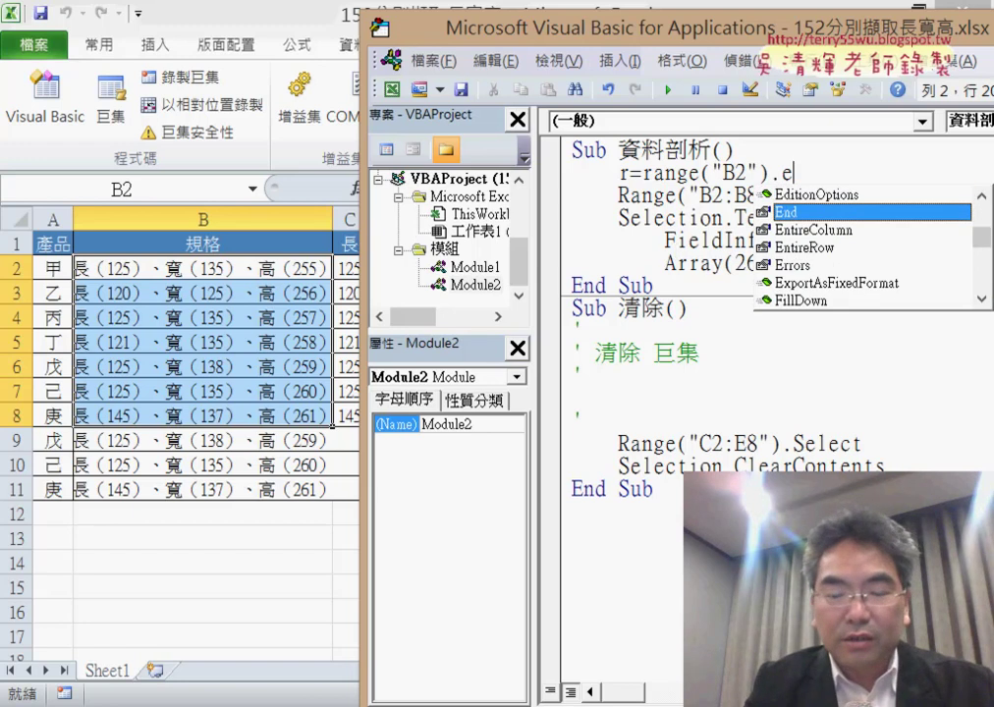
pyautogui.press('space')
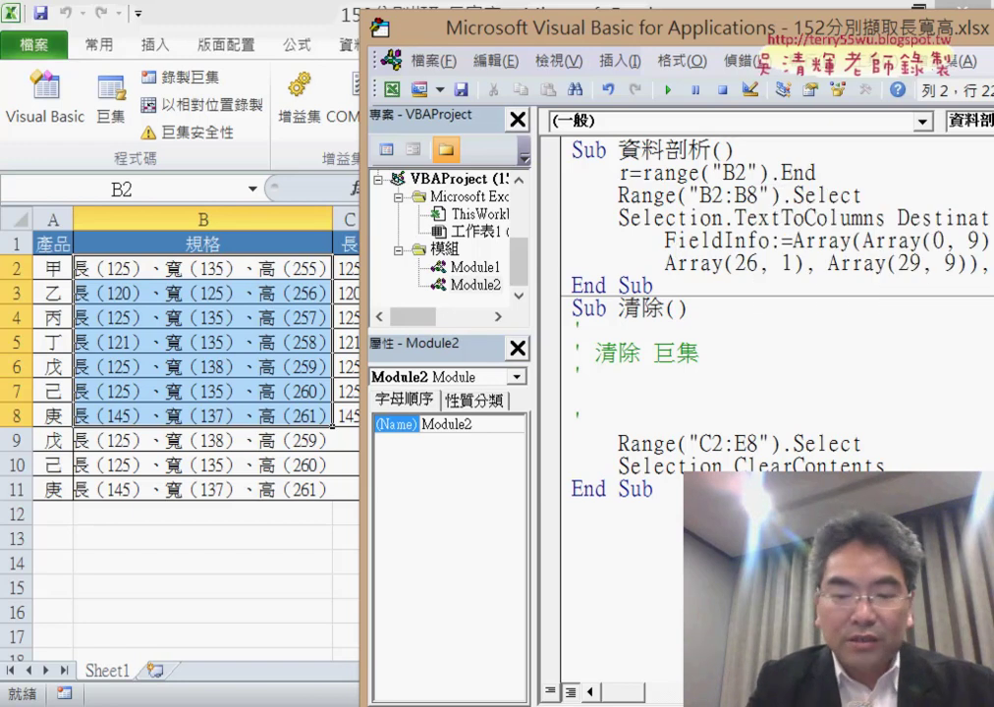
pyautogui.write('(')
pyautogui.press('Down')
pyautogui.press('Down')
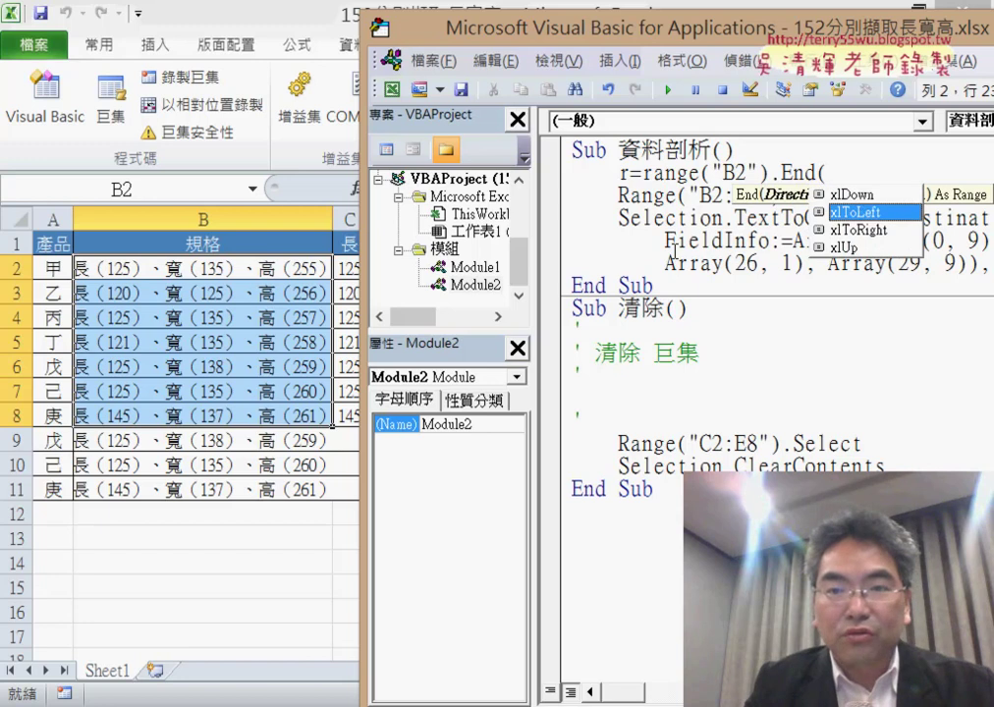
pyautogui.press('Down')
pyautogui.press('Down')
pyautogui.press('Up')
pyautogui.press('Up')
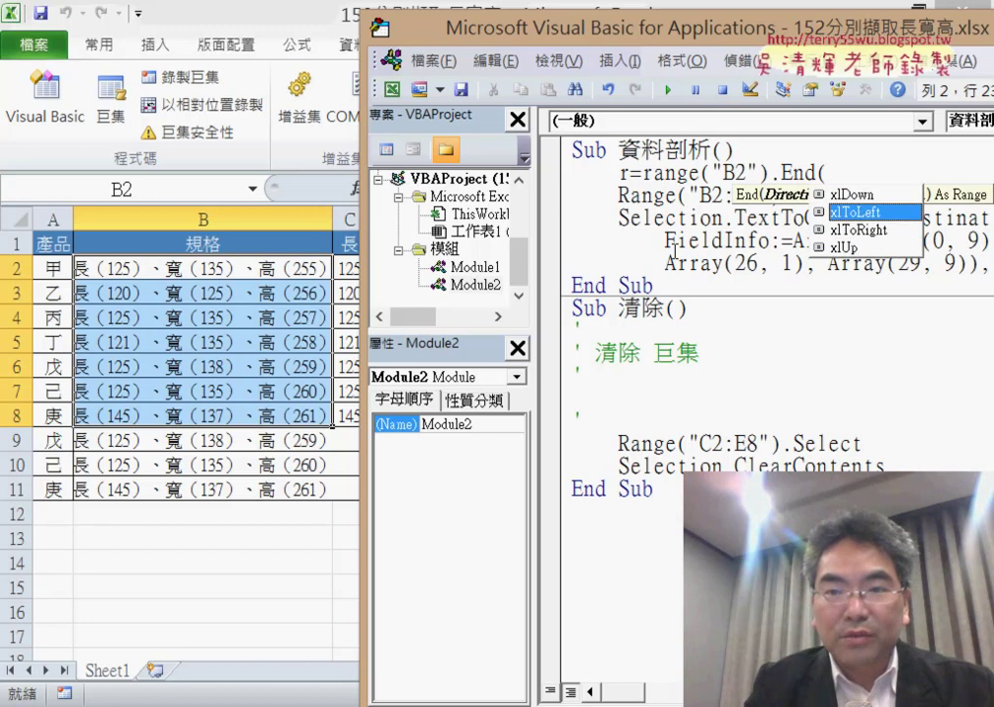
pyautogui.press('Up')
pyautogui.press('space')
pyautogui.write(')')
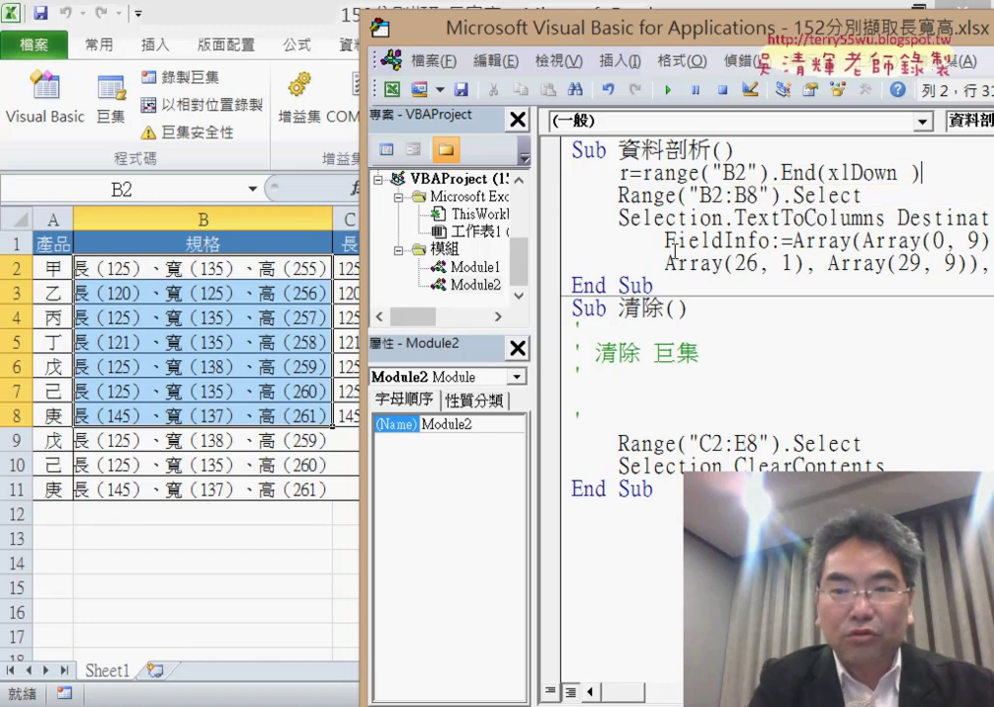
pyautogui.write('.')
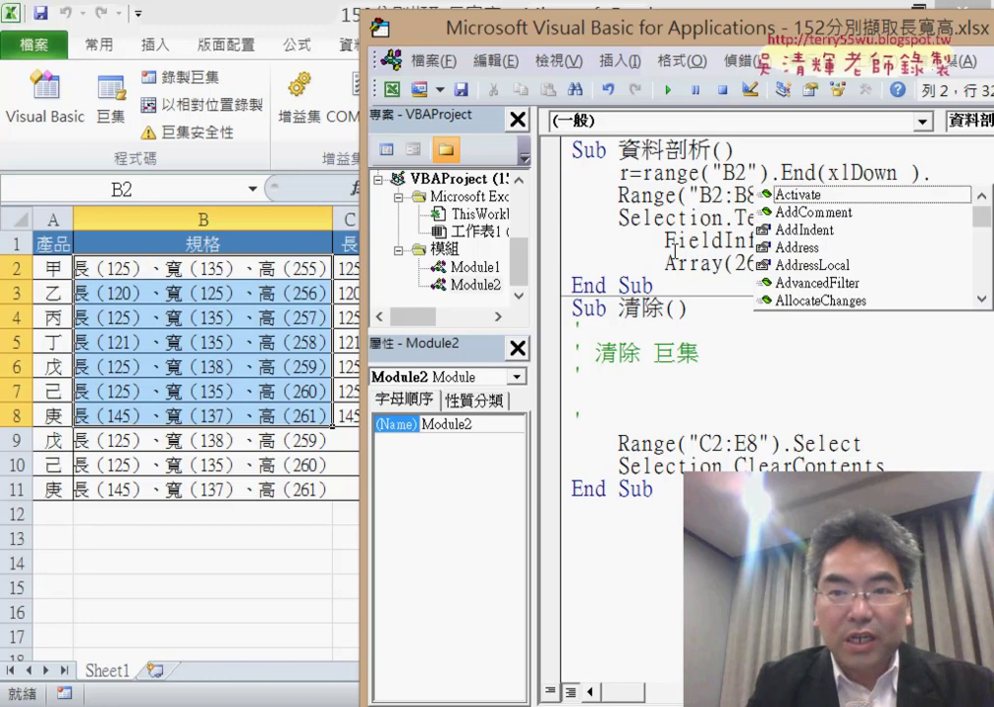
pyautogui.write('row')
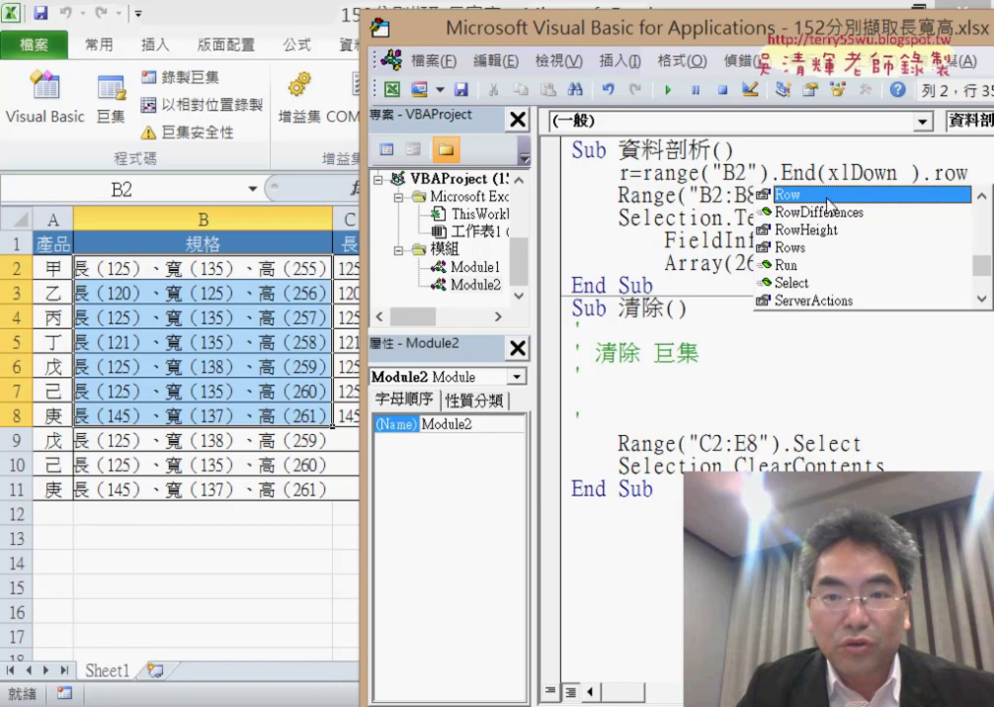
pyautogui.doubleClick(827, 195)
pyautogui.click(703, 262)
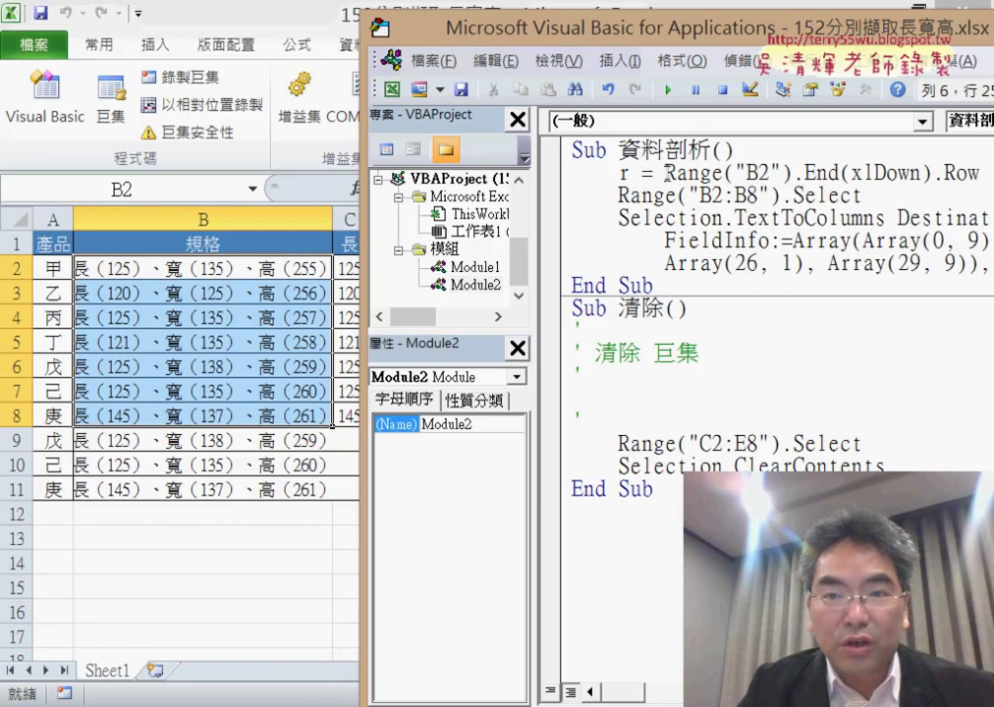
# Change Range("B2:B8") to Range("B2:B" & r) in 資料剖析
pyautogui.doubleClick(624, 173)
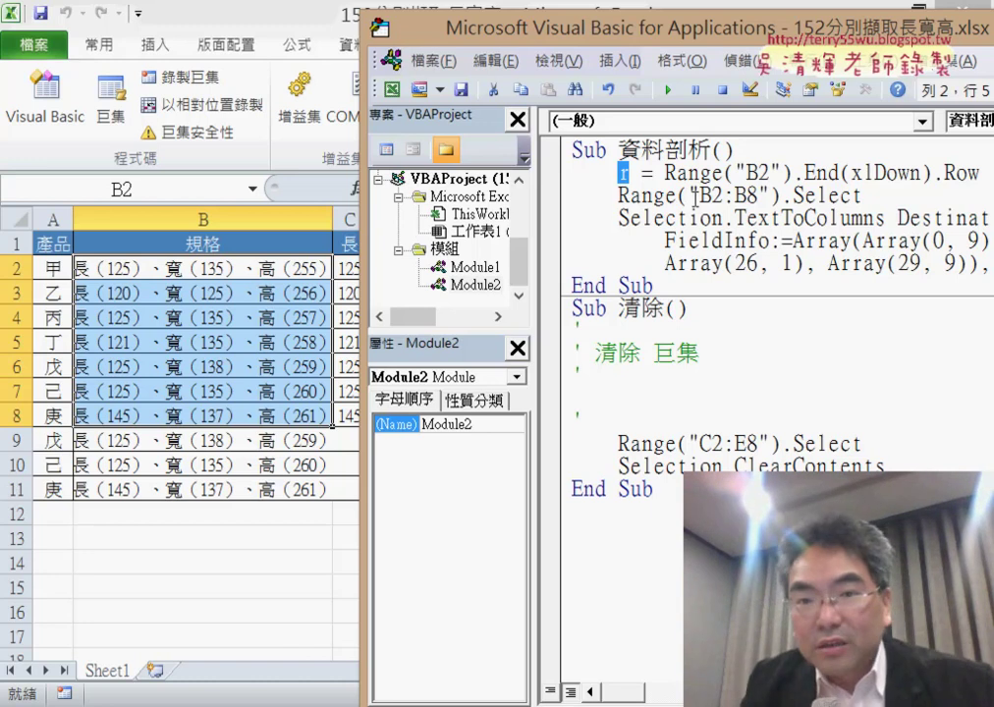
pyautogui.moveTo(745, 196); pyautogui.dragTo(757, 196)
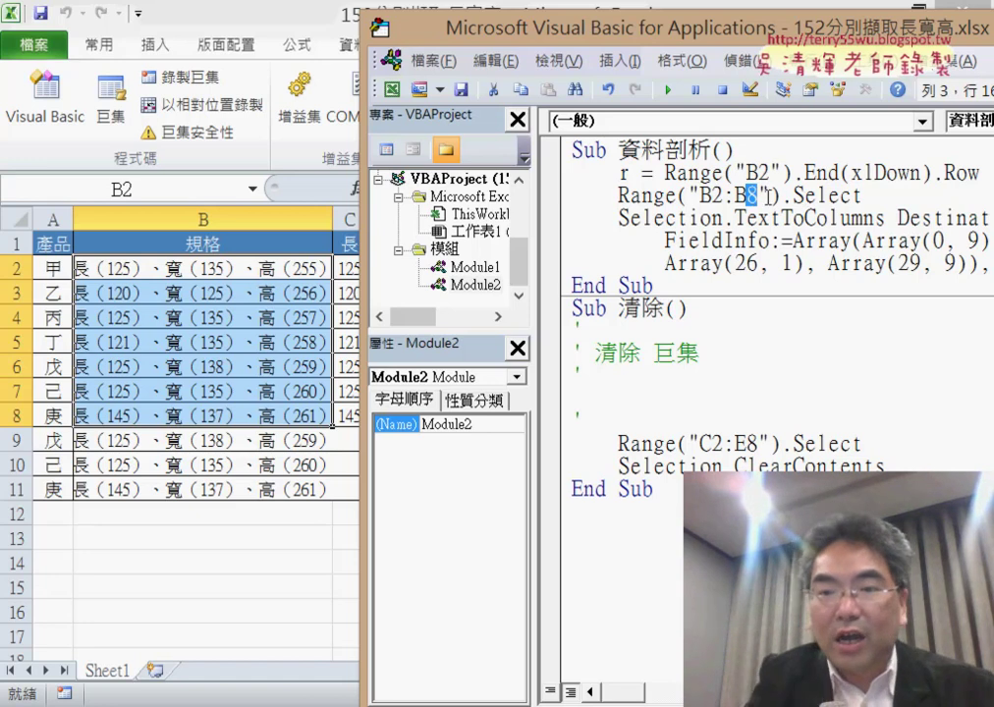
pyautogui.press('Delete')
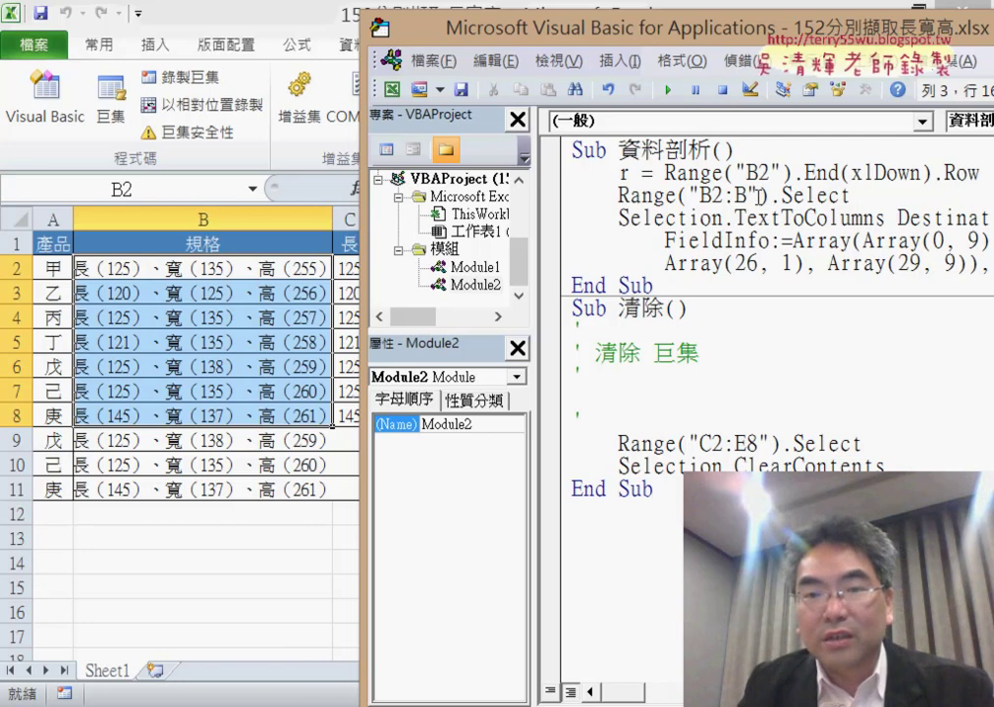
pyautogui.moveTo(756, 196); pyautogui.dragTo(687, 195)
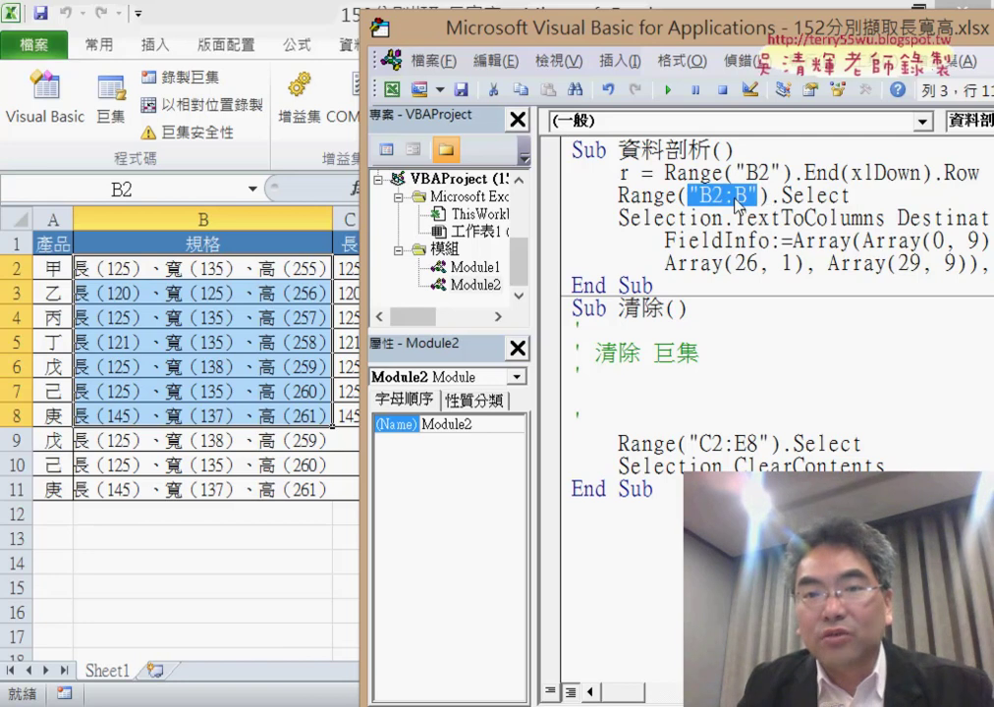
pyautogui.click(771, 195)
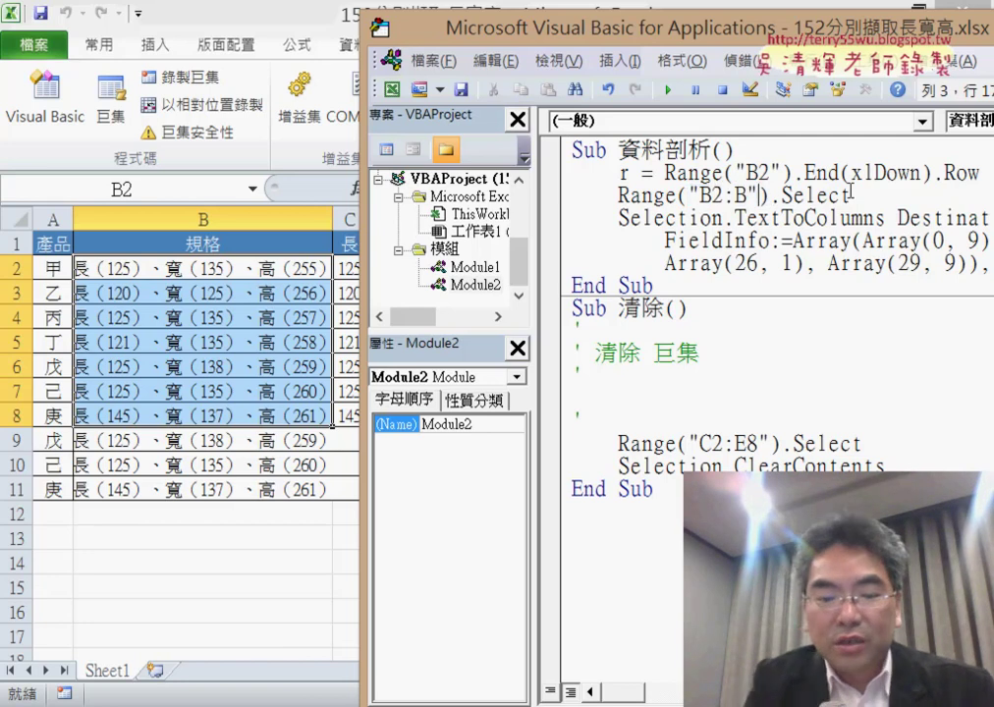
pyautogui.write('&')
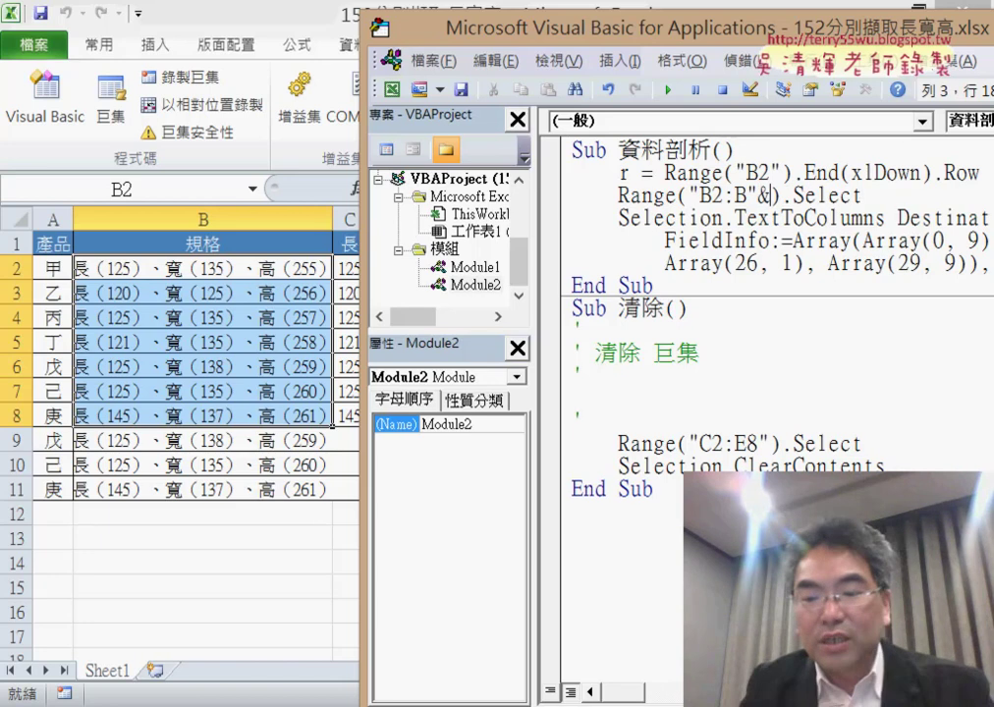
pyautogui.write('r')
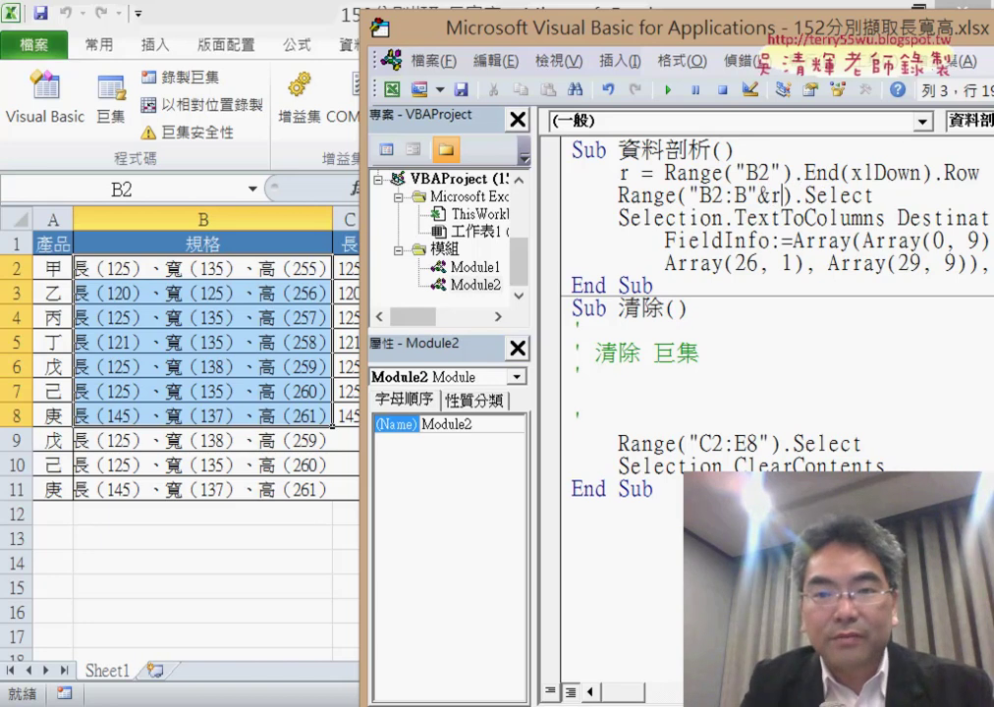
pyautogui.press('Left')
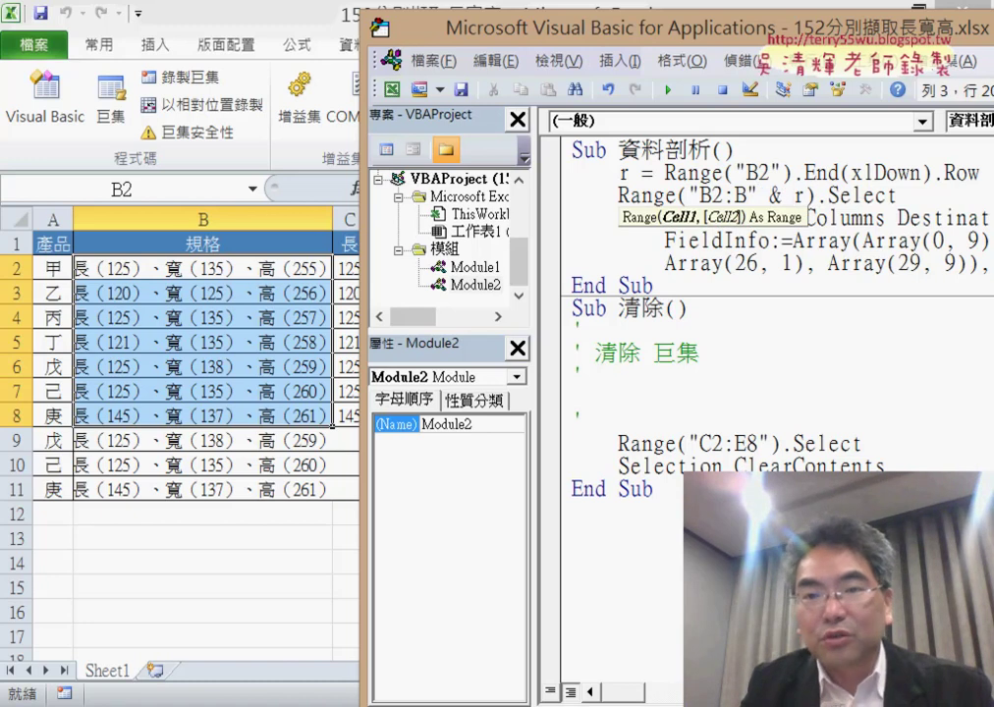
pyautogui.click(719, 263)
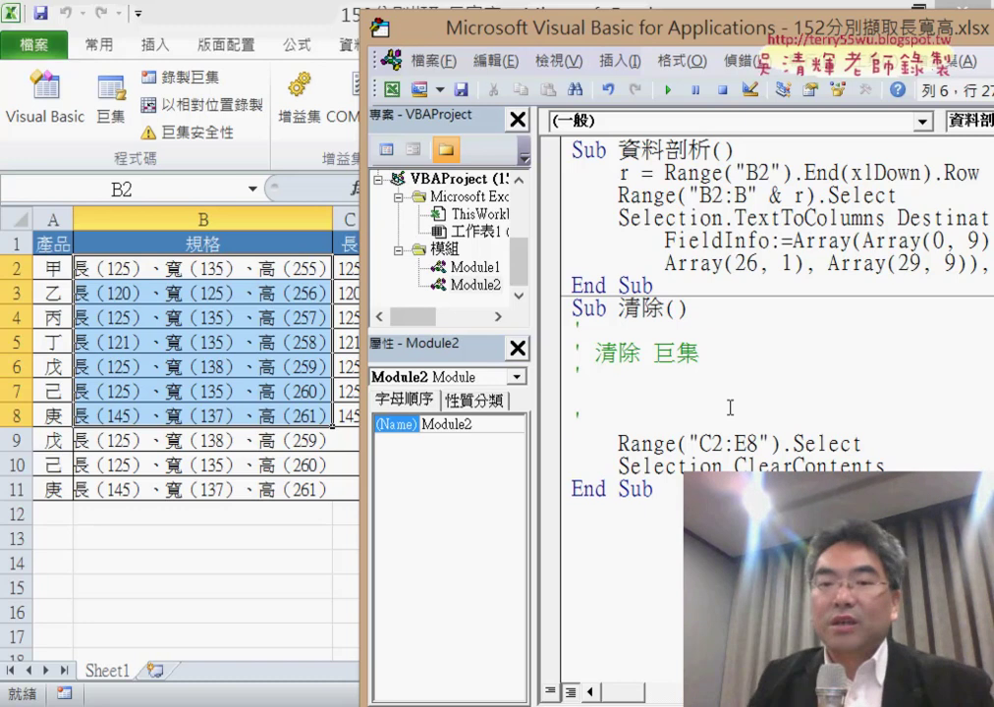
# Delete the comment lines in 清除 and paste the r = Range("B2").End(xlDown).Row line under Sub 清除()
pyautogui.moveTo(618, 413); pyautogui.dragTo(570, 332)
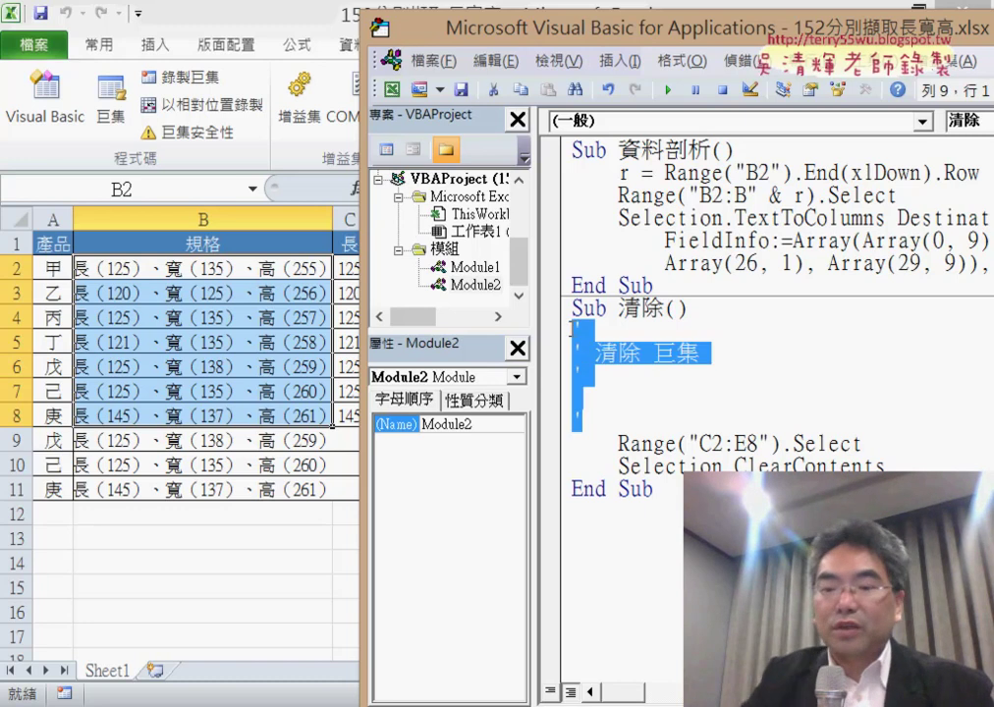
pyautogui.press('Delete')
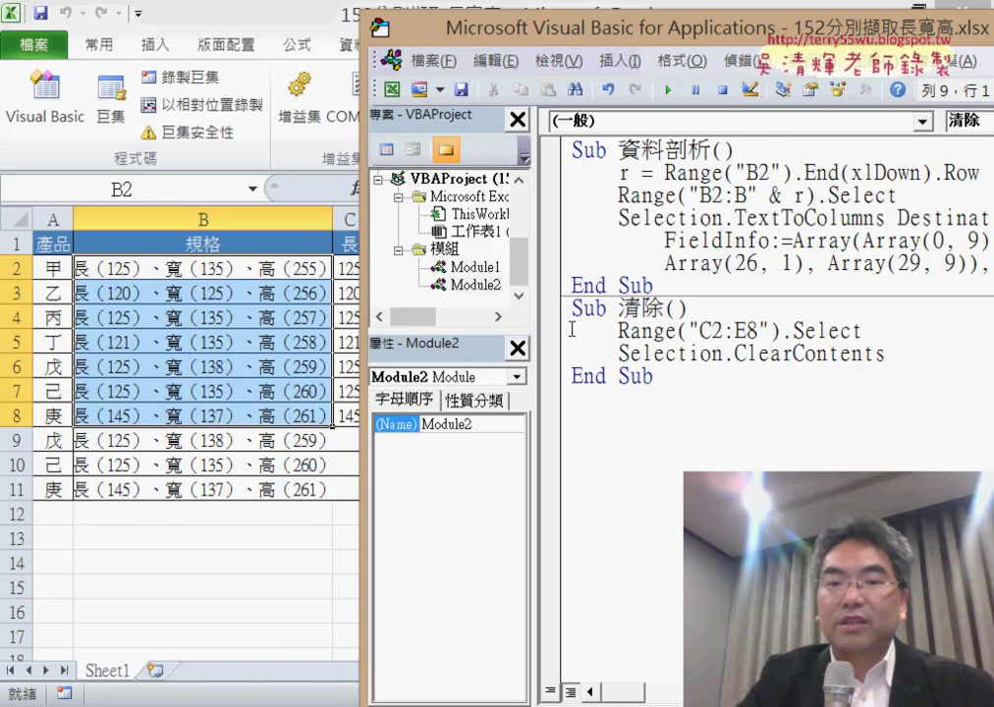
pyautogui.click(758, 331)
pyautogui.moveTo(758, 331); pyautogui.dragTo(751, 331)
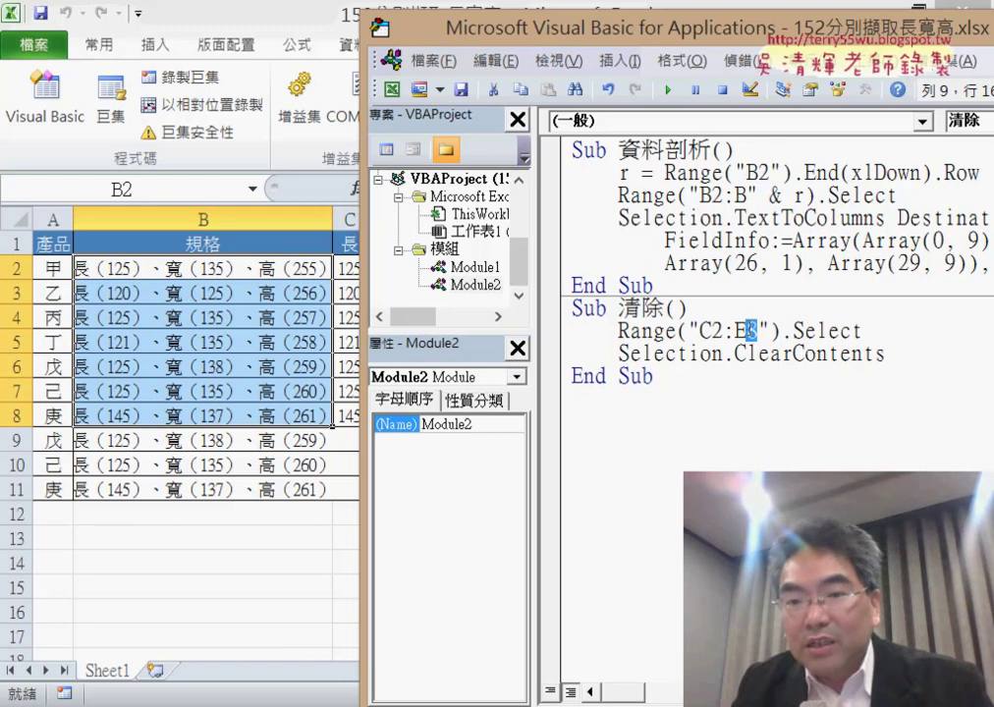
pyautogui.moveTo(896, 196); pyautogui.dragTo(569, 196)
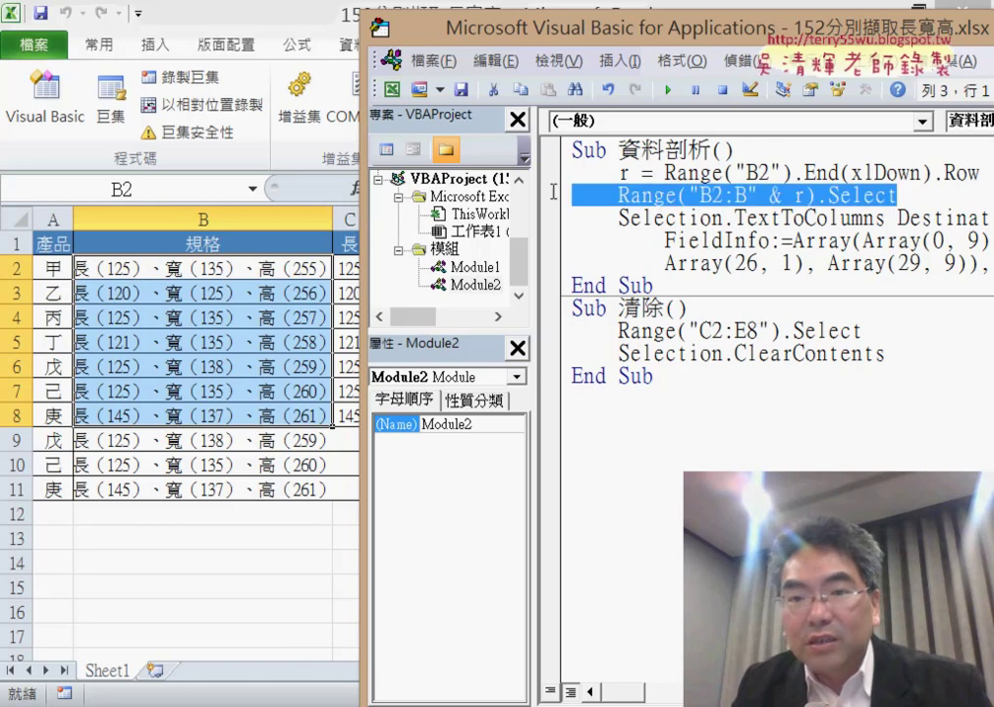
pyautogui.click(656, 172)
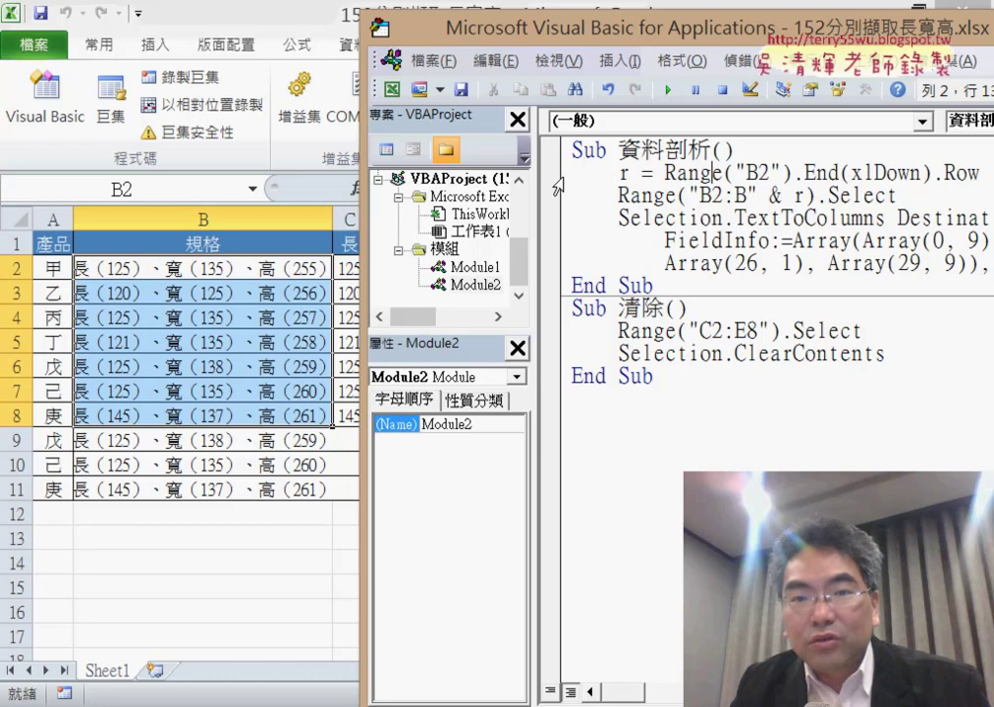
pyautogui.click(560, 181)
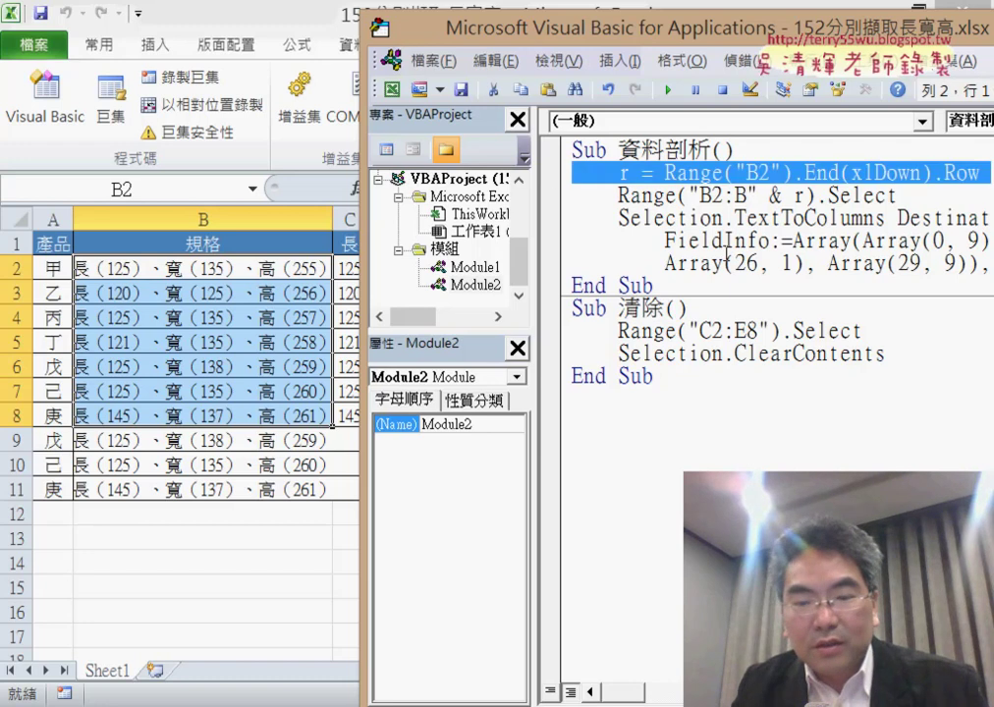
pyautogui.click(585, 284)
pyautogui.click(719, 311)
pyautogui.press('Return')
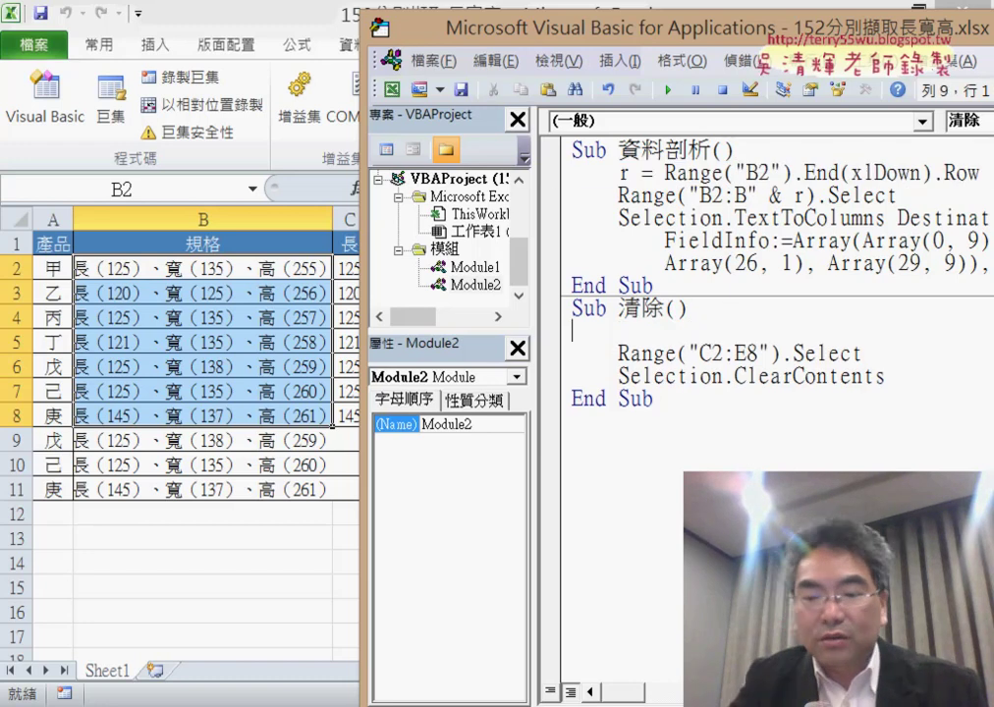
pyautogui.write('r = Range("B2").End(xlDown).Row')
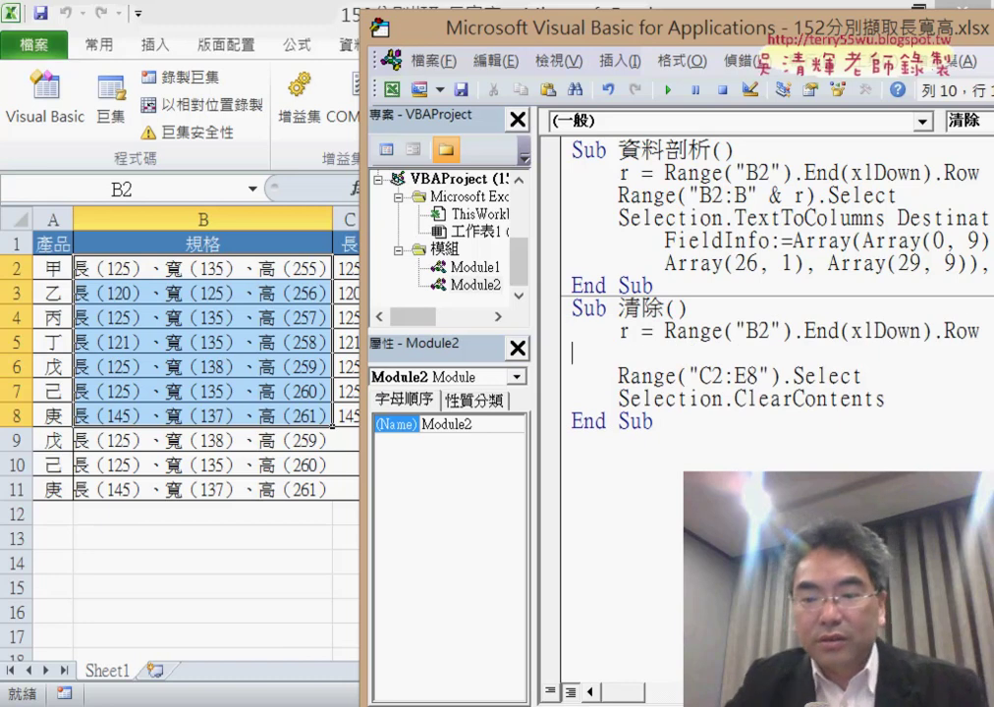
pyautogui.press('Delete')
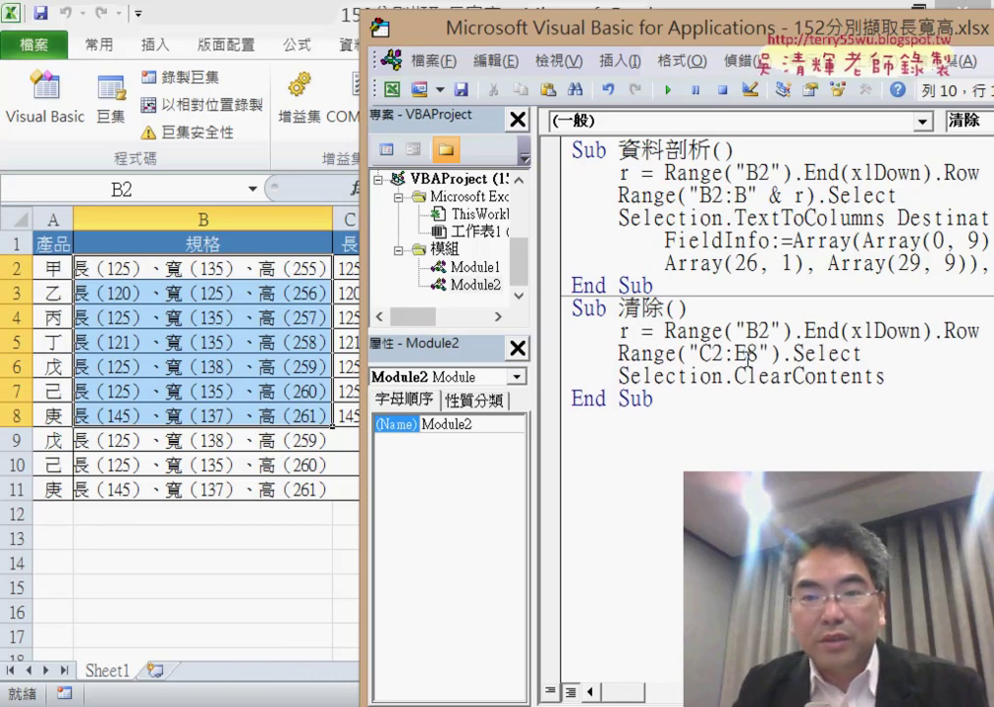
# Change Range("C2:E8") to Range("C2:E" & r) in the 清除 macro
pyautogui.moveTo(745, 353); pyautogui.dragTo(757, 354)
pyautogui.press('Delete')
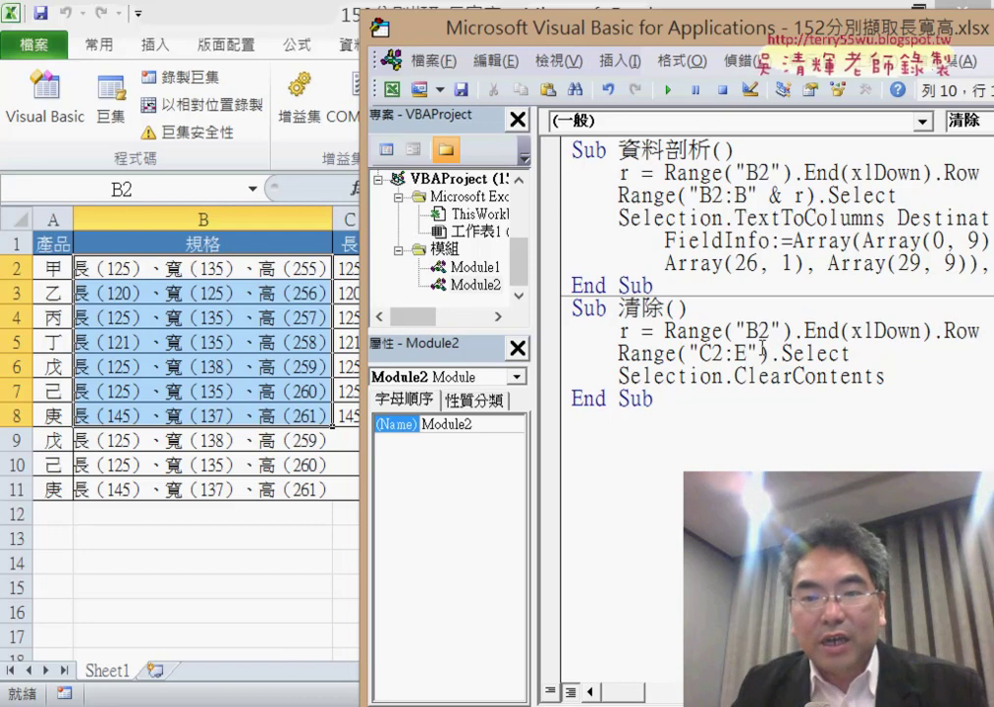
pyautogui.moveTo(803, 195); pyautogui.dragTo(757, 195)
pyautogui.hotkey('ctrl', 'c')
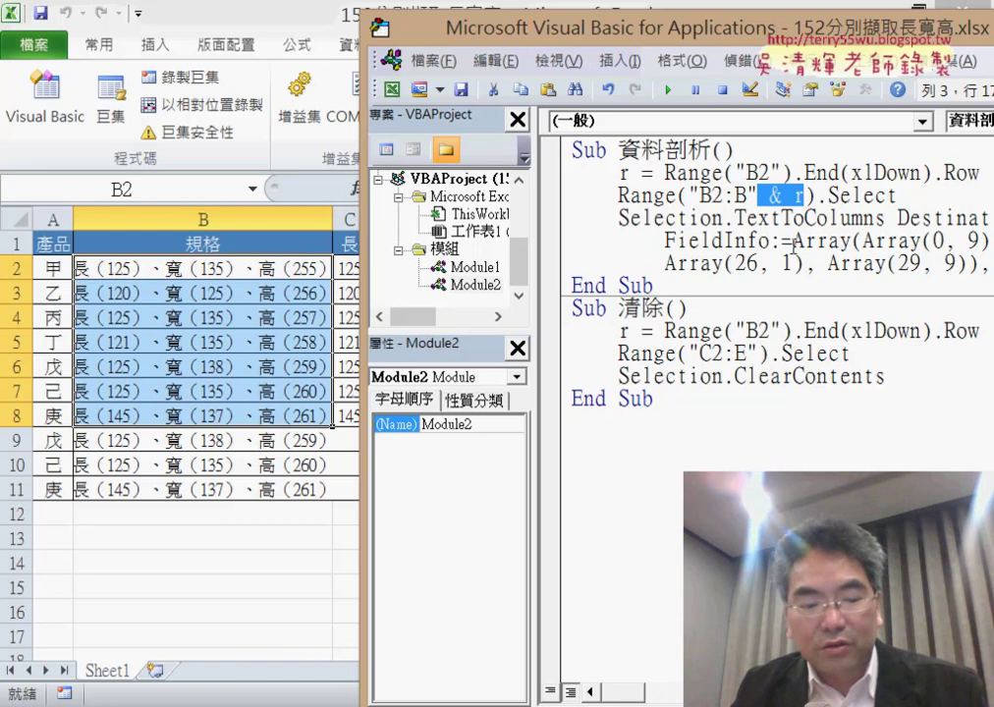
pyautogui.click(755, 353)
pyautogui.hotkey('ctrl', 'v')
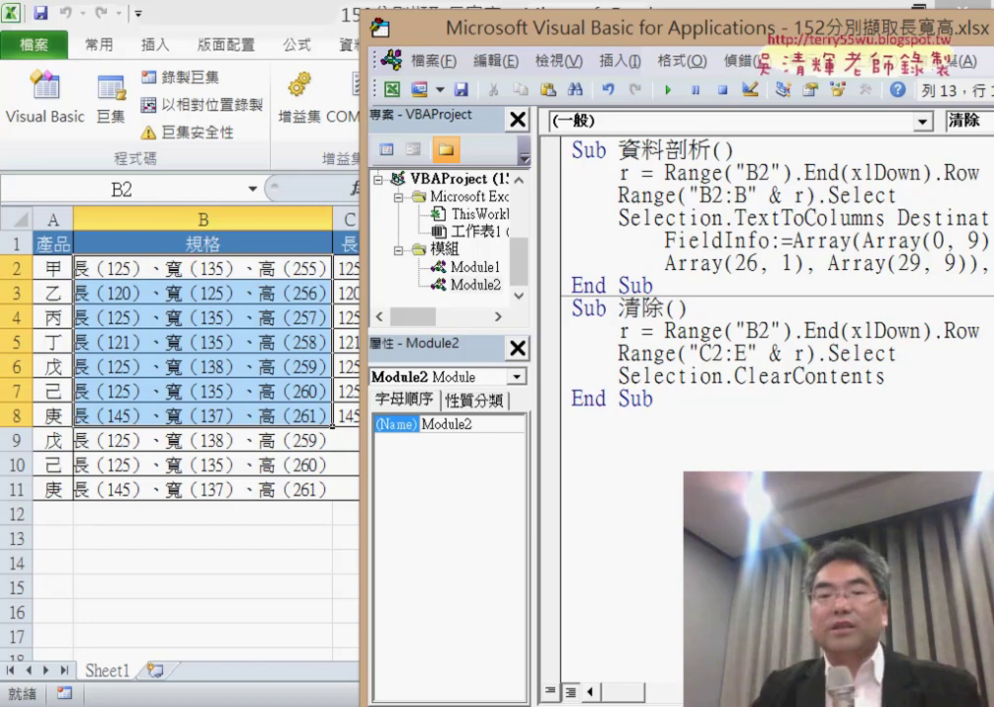
# Back in Excel, run 清除, run 資料剖析 confirming both 確定 prompts, then run 清除 again
pyautogui.click(194, 570)
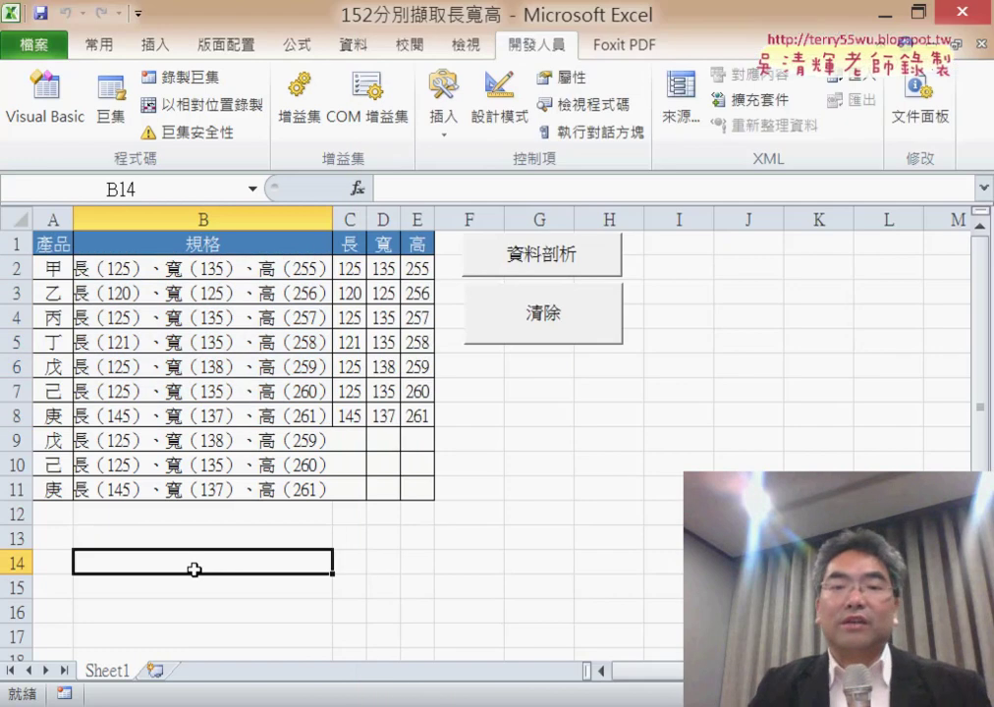
pyautogui.click(581, 330)
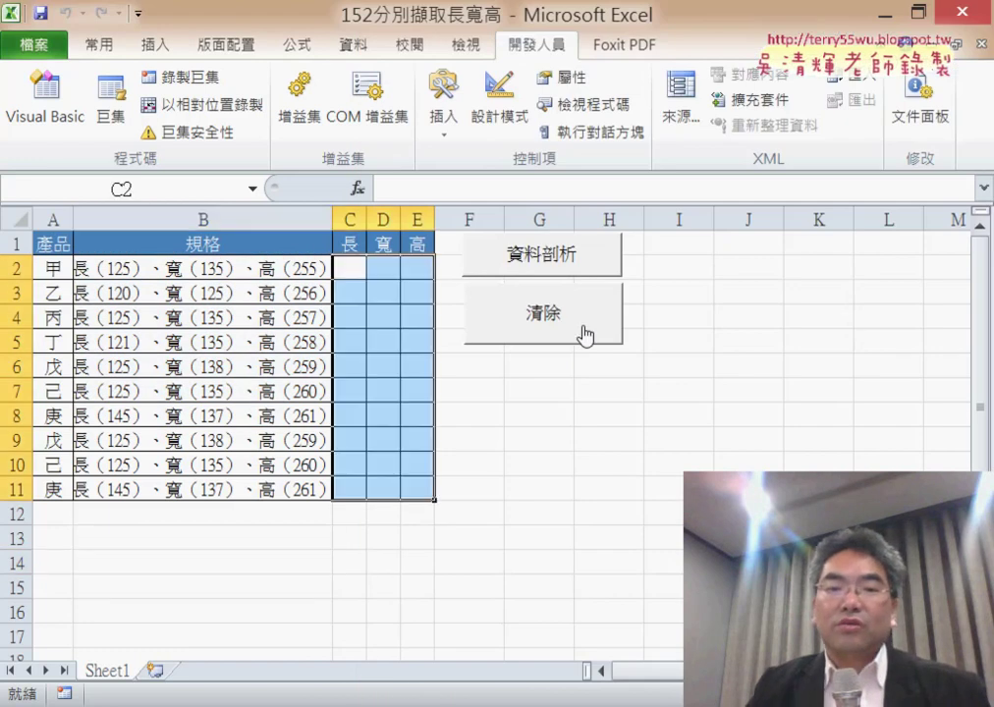
pyautogui.click(844, 322)
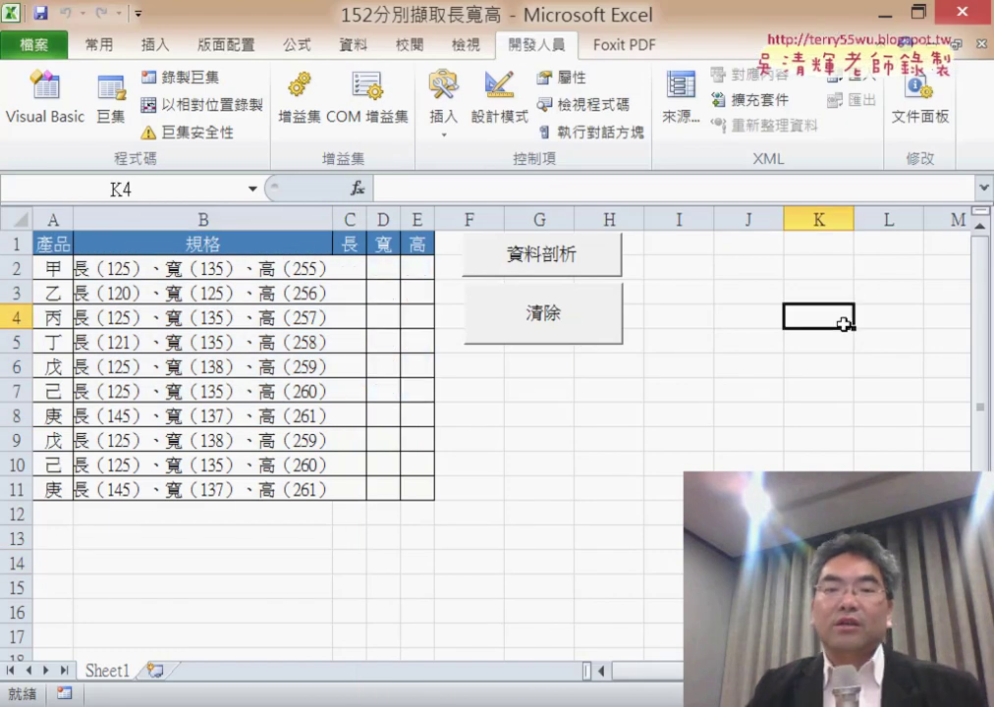
pyautogui.click(608, 263)
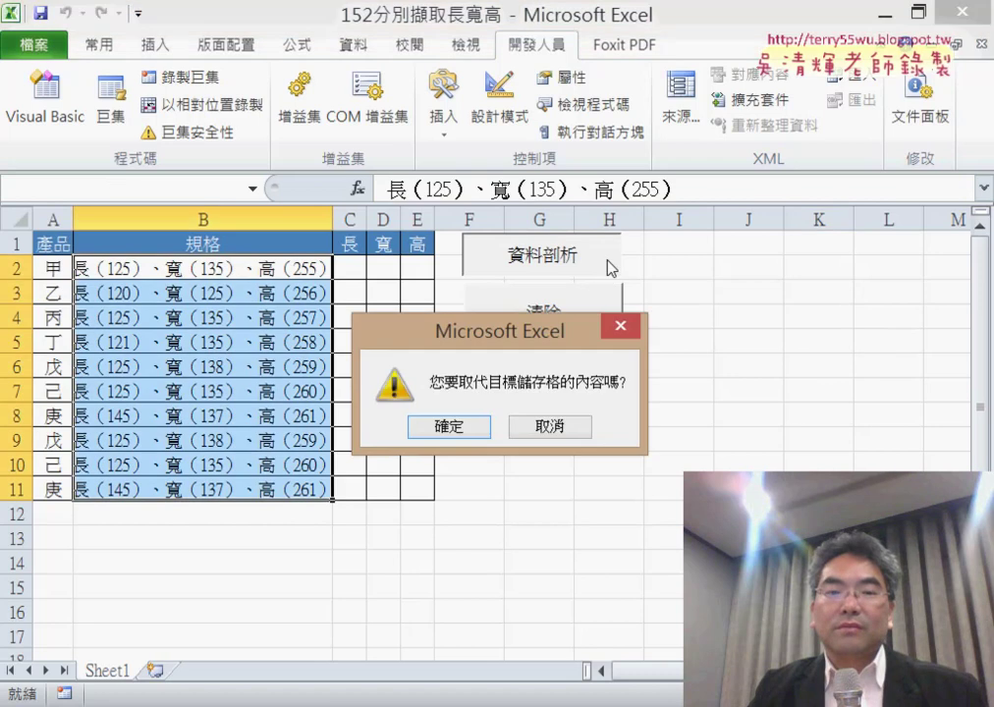
pyautogui.click(447, 429)
pyautogui.click(445, 429)
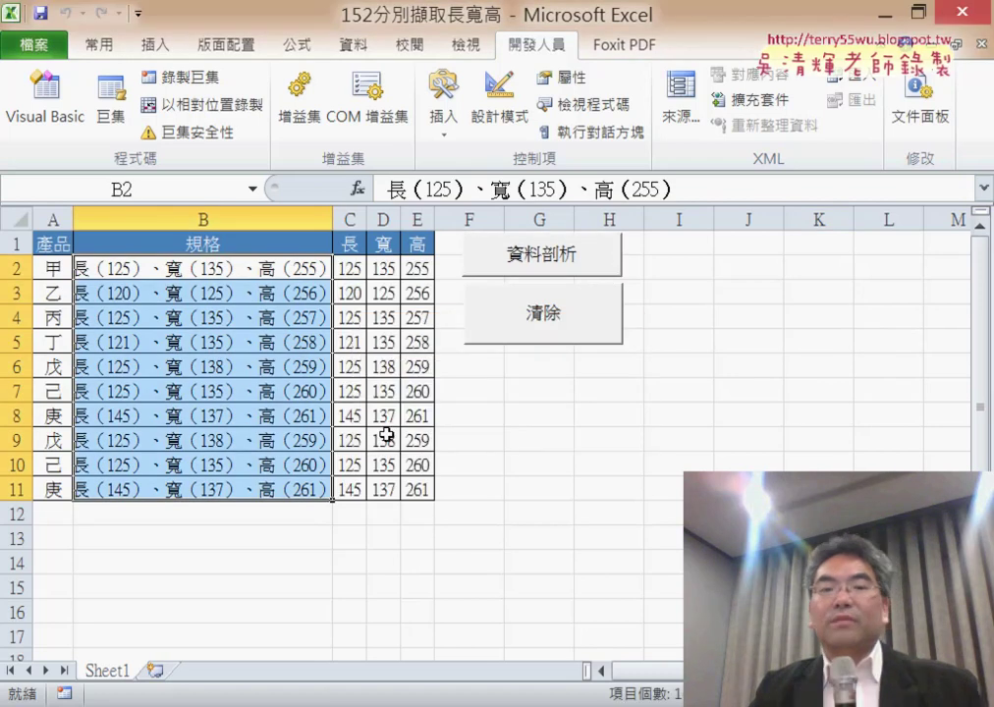
pyautogui.click(553, 315)
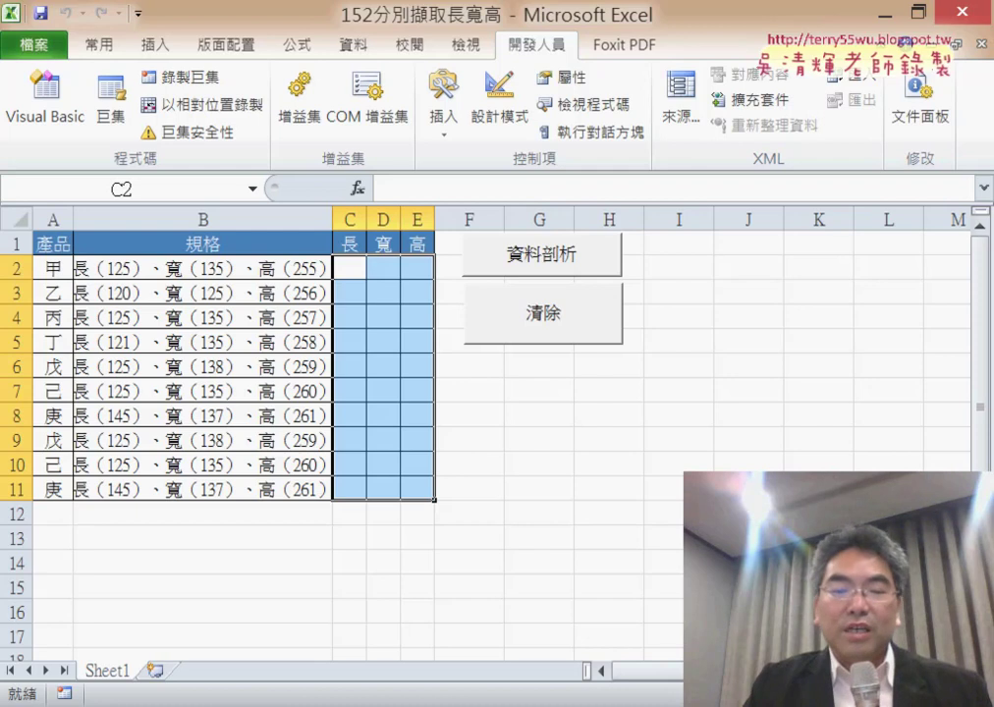
# Reopen the 資料剖析 code from the 巨集 list and move the VBA window left over the sheet
pyautogui.moveTo(526, 706)
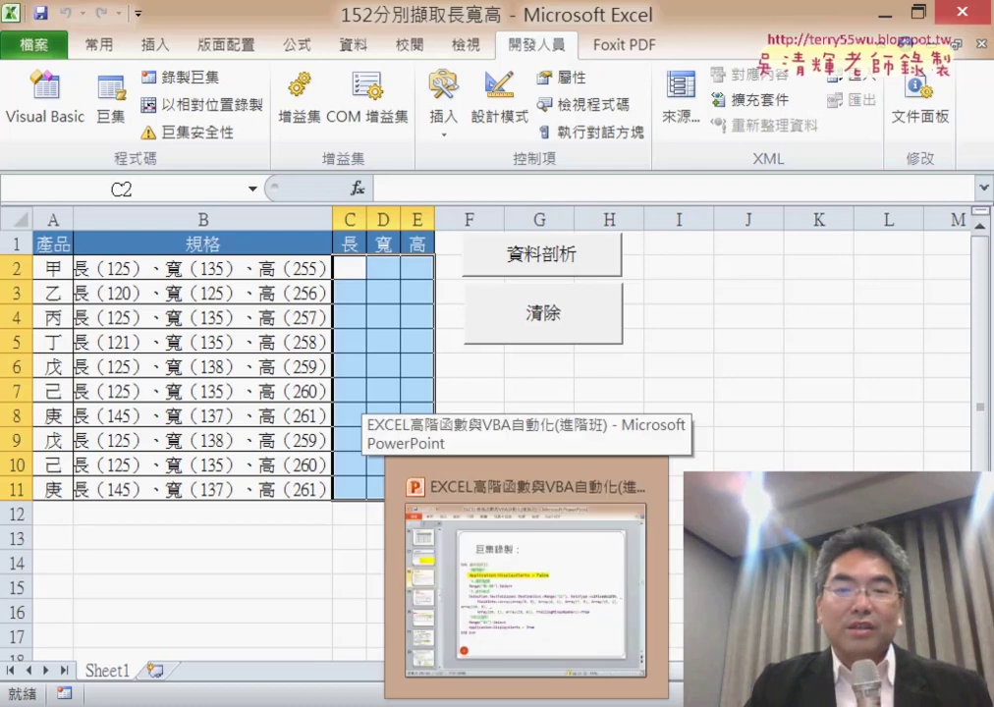
pyautogui.click(110, 108)
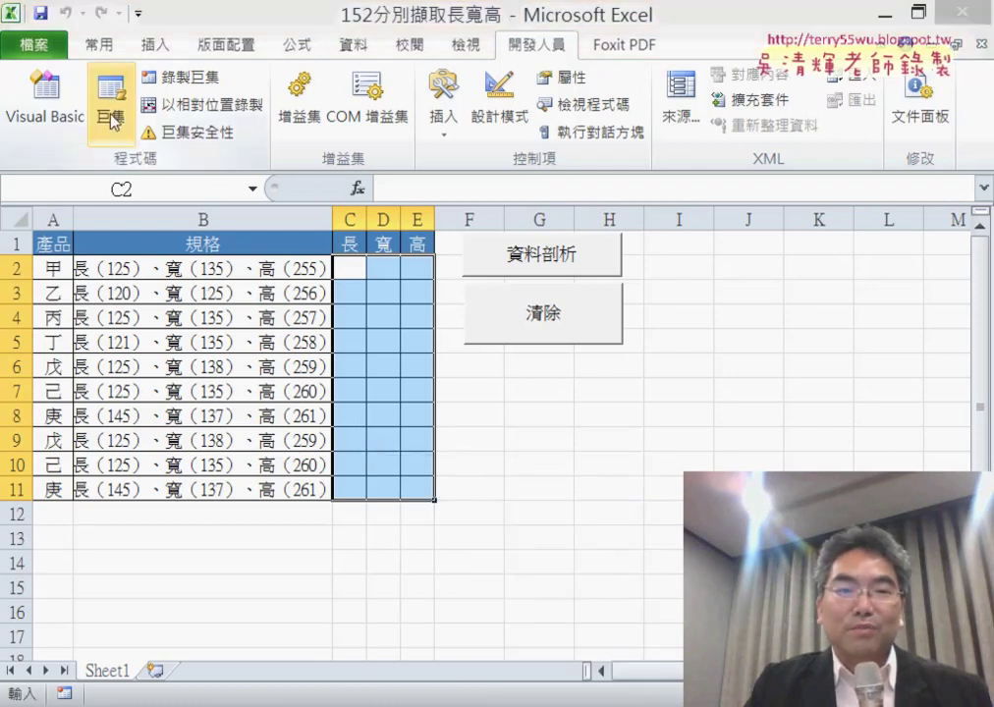
pyautogui.click(218, 215)
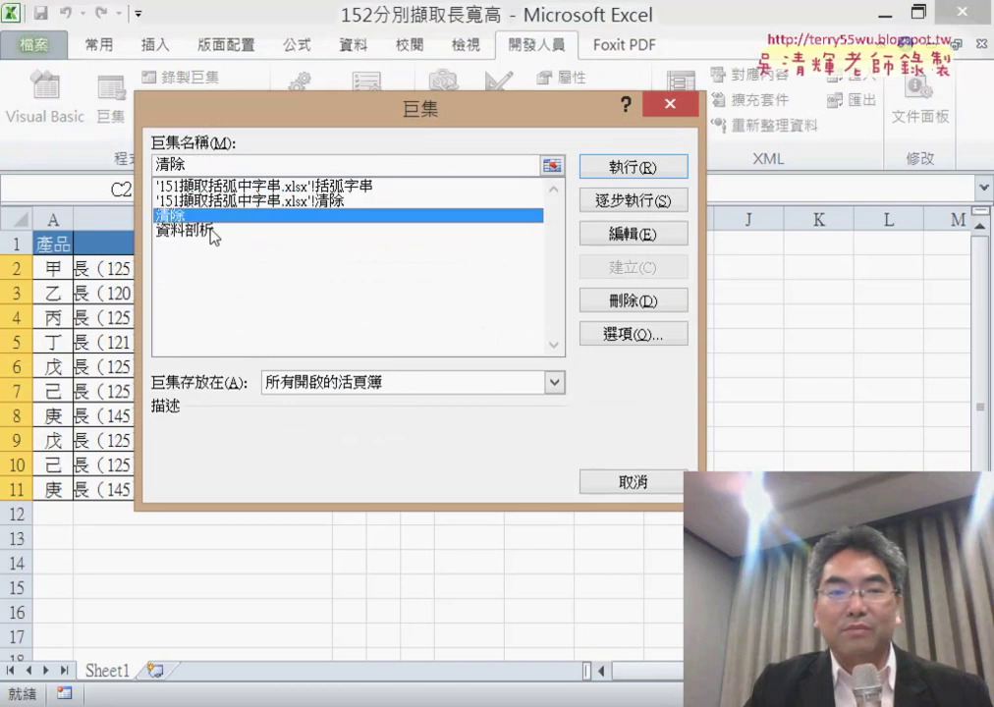
pyautogui.click(315, 232)
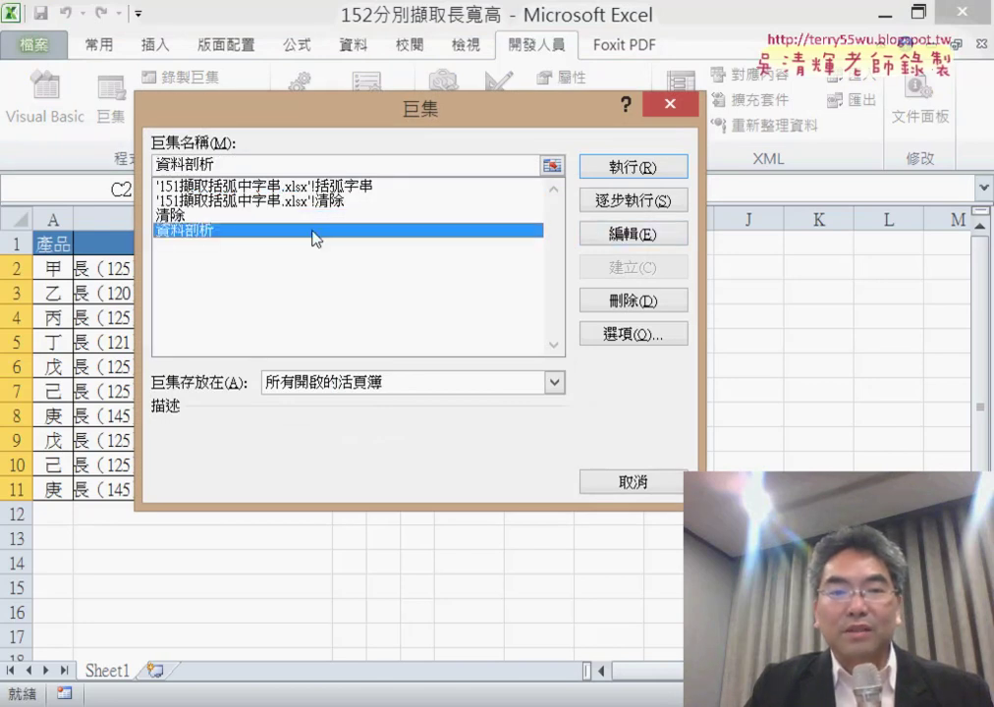
pyautogui.click(648, 238)
pyautogui.moveTo(535, 47); pyautogui.dragTo(91, 22)
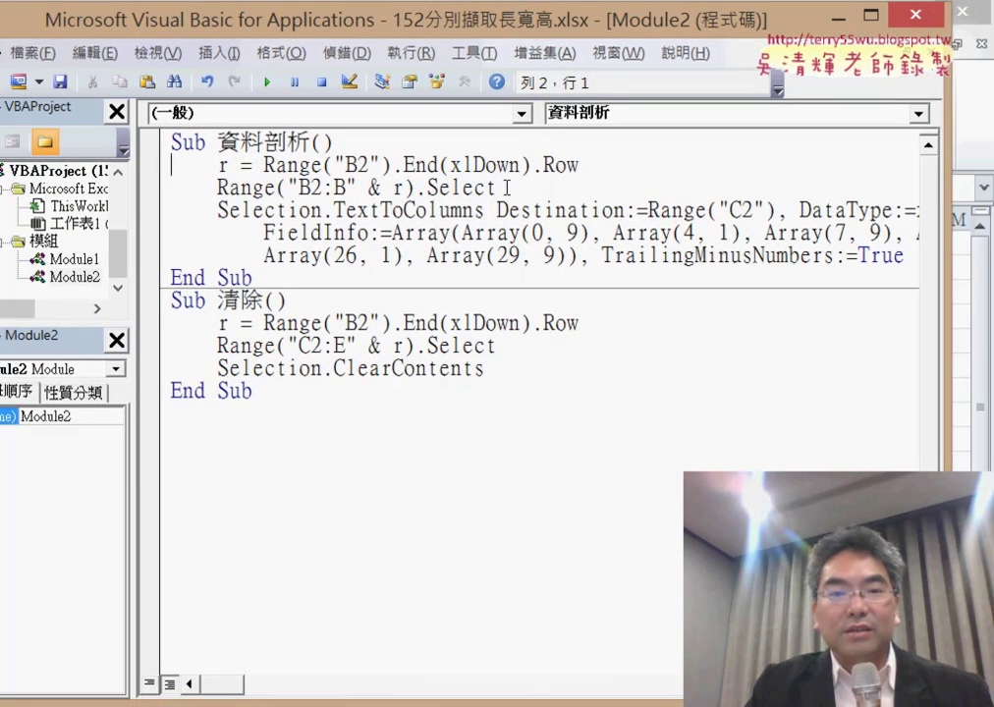
pyautogui.moveTo(581, 165); pyautogui.dragTo(257, 167)
pyautogui.moveTo(406, 188); pyautogui.dragTo(356, 177)
pyautogui.moveTo(218, 164); pyautogui.dragTo(586, 169)
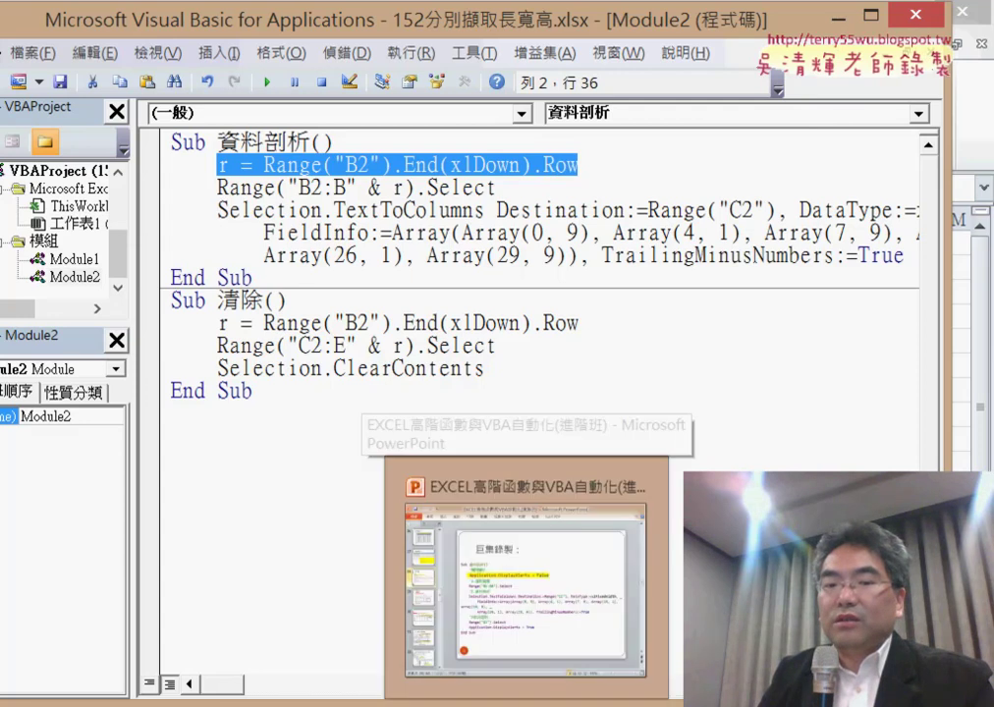
# Switch to the PowerPoint course deck and page to slide 29, the two-way =IF(E2>=60,"合格","不合格") example
pyautogui.click(548, 614)
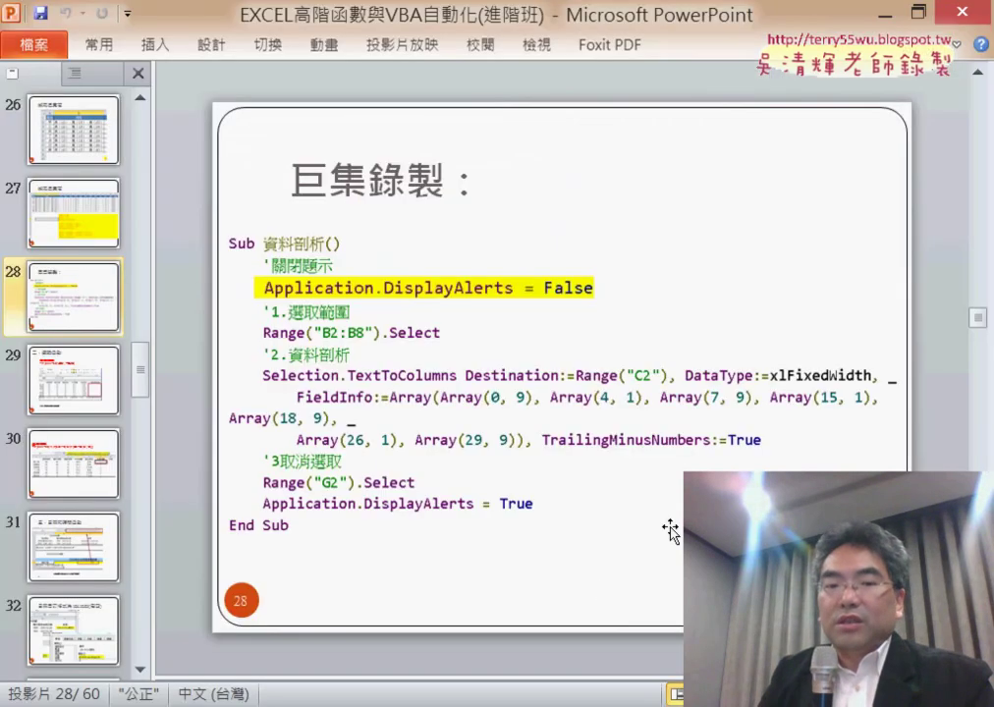
pyautogui.scroll(-2, 669, 530)
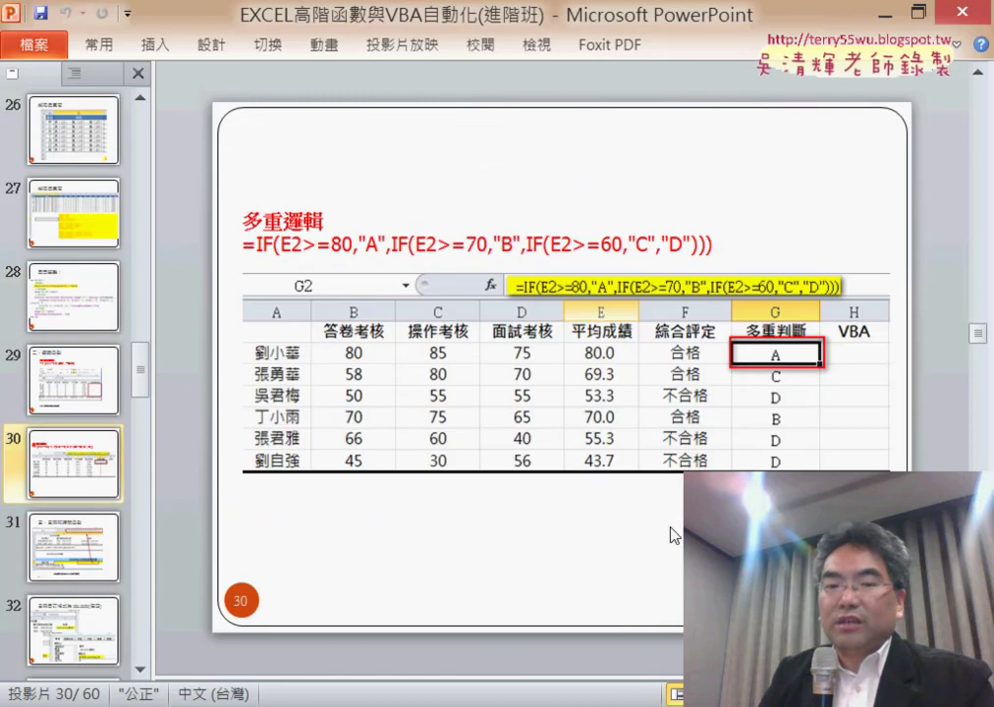
pyautogui.scroll(2, 672, 534)
pyautogui.scroll(-1, 671, 534)
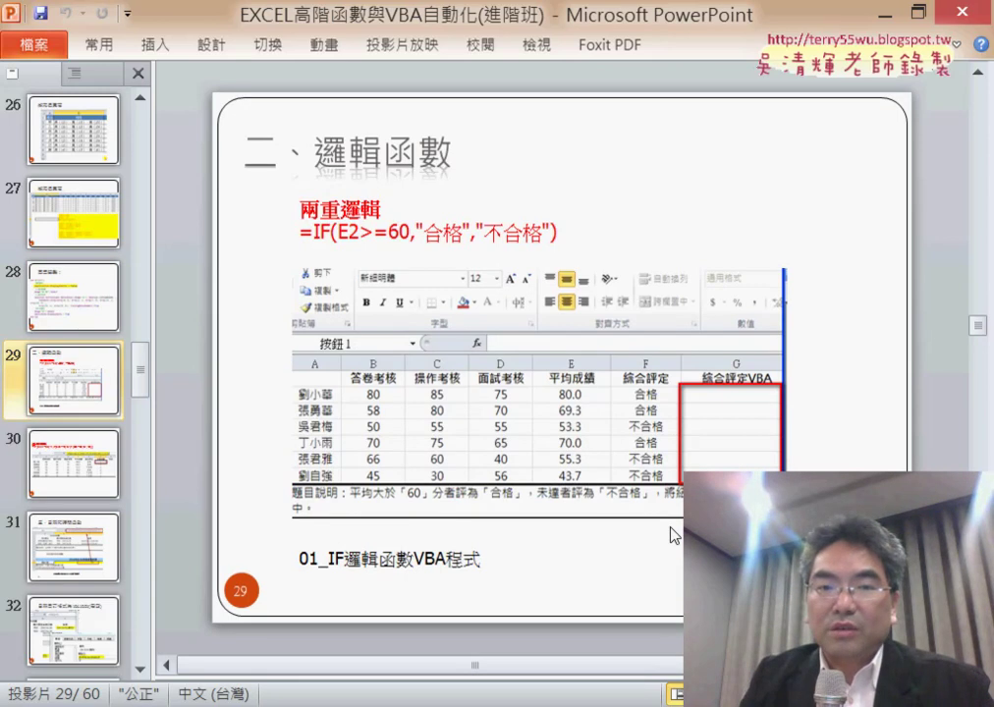
pyautogui.press('pagedown')
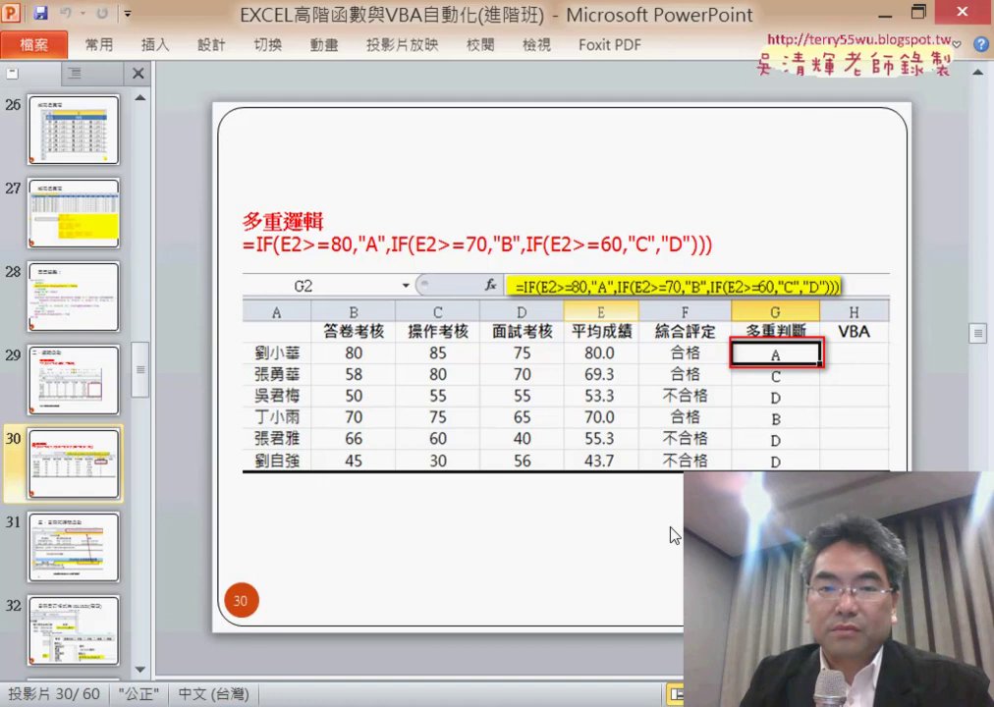
pyautogui.press('pagedown')
pyautogui.press('pageup')
pyautogui.press('pageup')
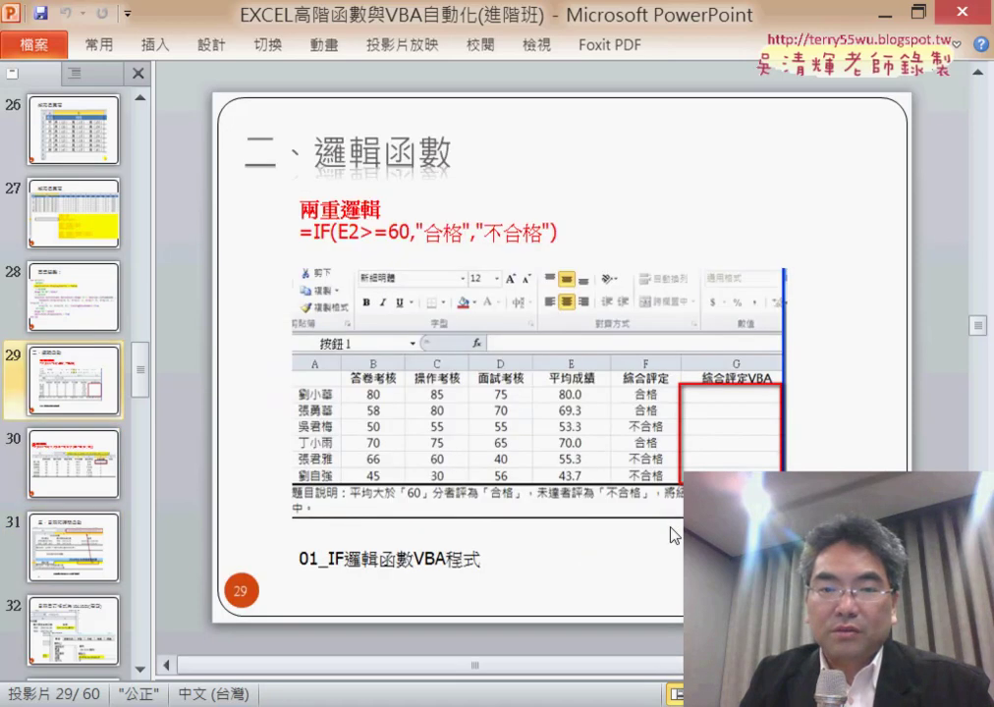